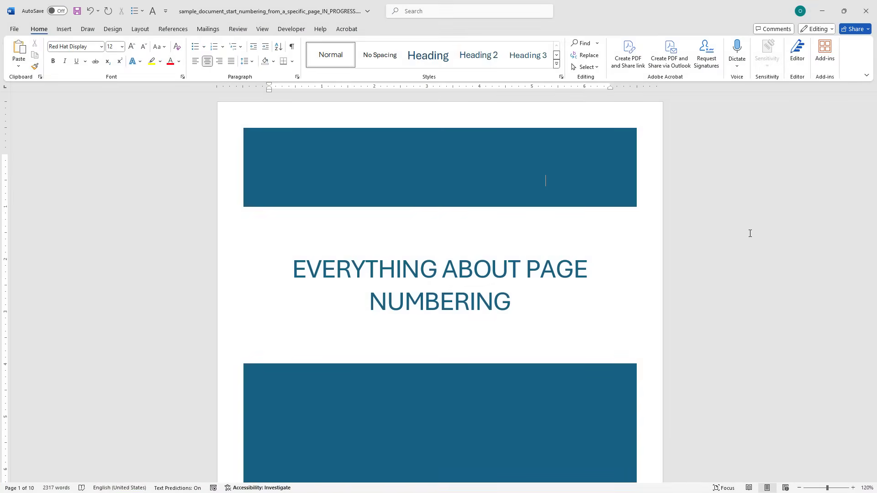
Add a Plain Number 3 page number at the bottom right of every page and close the footer
{"action": "scroll", "coordinate": [750, 234], "scroll_direction": "down", "scroll_amount": 5}
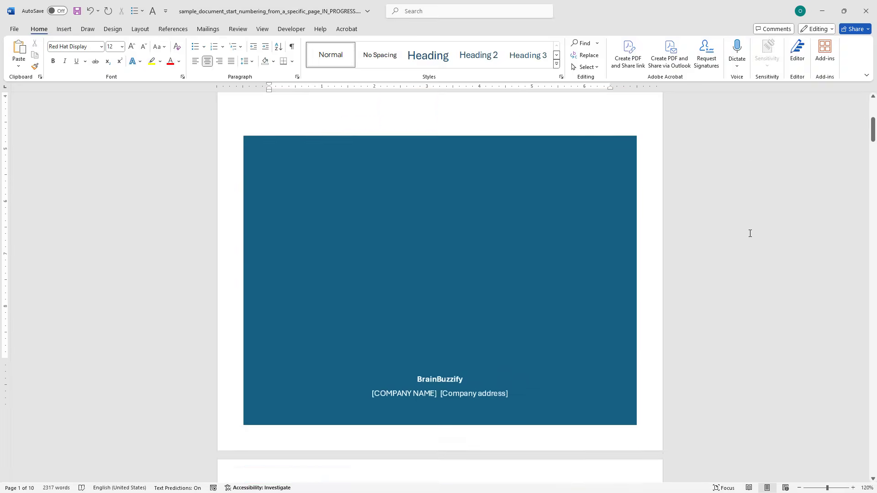
{"action": "scroll", "coordinate": [803, 300], "scroll_direction": "down", "scroll_amount": 3}
{"action": "scroll", "coordinate": [803, 299], "scroll_direction": "down", "scroll_amount": 2}
{"action": "scroll", "coordinate": [803, 299], "scroll_direction": "down", "scroll_amount": 2}
{"action": "scroll", "coordinate": [803, 300], "scroll_direction": "down", "scroll_amount": 3}
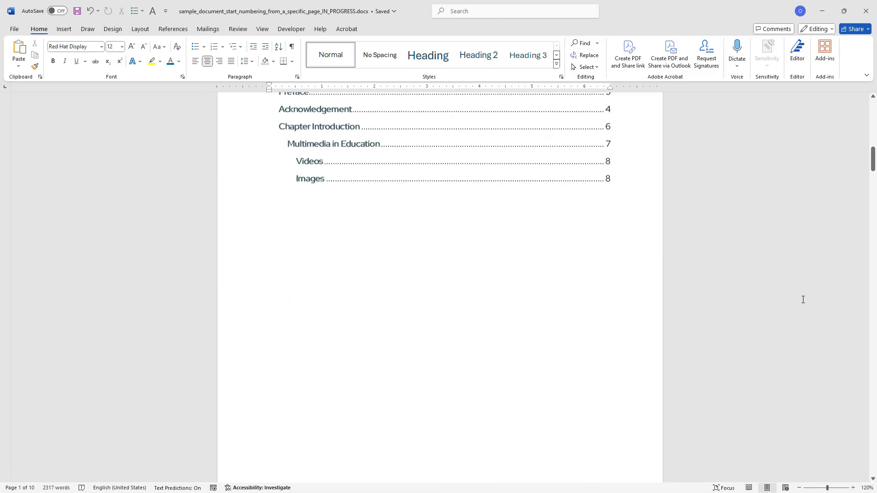
{"action": "scroll", "coordinate": [803, 300], "scroll_direction": "down", "scroll_amount": 3}
{"action": "scroll", "coordinate": [803, 299], "scroll_direction": "down", "scroll_amount": 3}
{"action": "scroll", "coordinate": [803, 299], "scroll_direction": "down", "scroll_amount": 3}
{"action": "scroll", "coordinate": [803, 299], "scroll_direction": "up", "scroll_amount": 3}
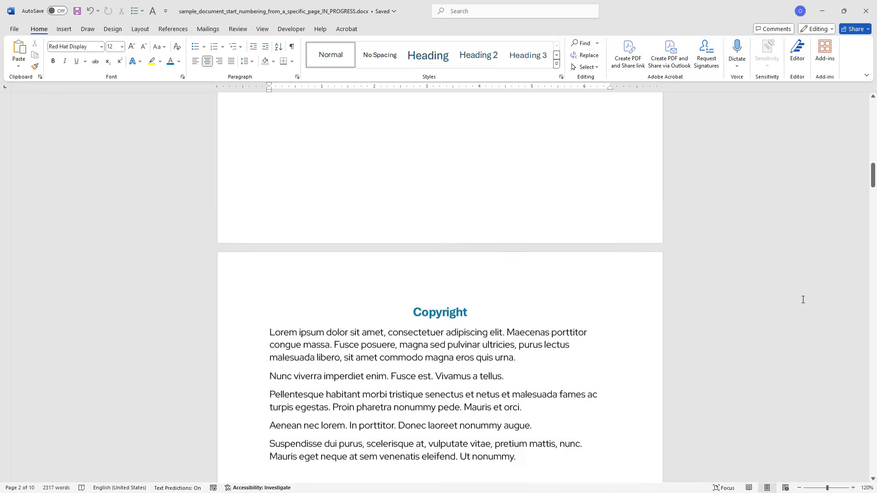
{"action": "scroll", "coordinate": [803, 300], "scroll_direction": "up", "scroll_amount": 3}
{"action": "scroll", "coordinate": [803, 299], "scroll_direction": "up", "scroll_amount": 3}
{"action": "scroll", "coordinate": [803, 299], "scroll_direction": "up", "scroll_amount": 3}
{"action": "scroll", "coordinate": [803, 299], "scroll_direction": "up", "scroll_amount": 3}
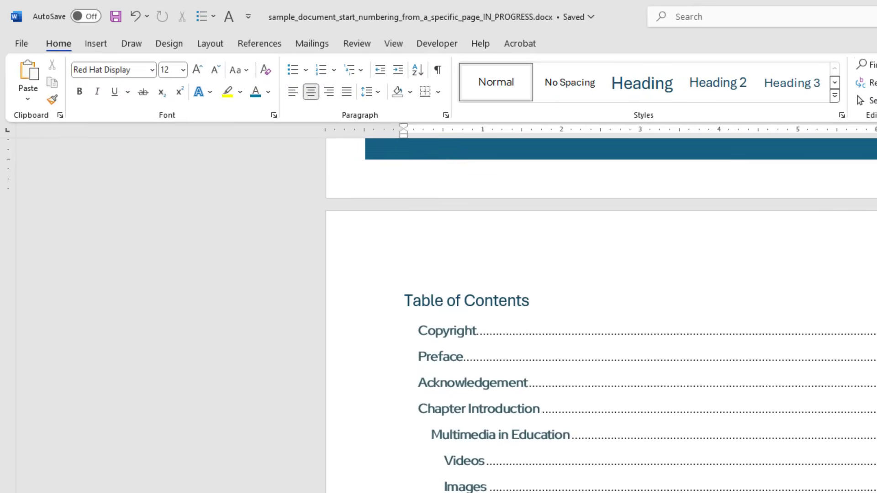
{"action": "left_click", "coordinate": [89, 46]}
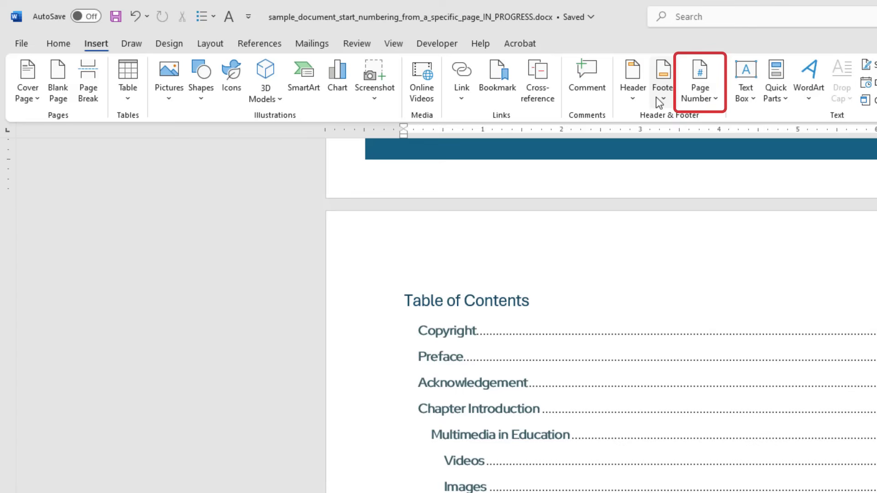
{"action": "left_click", "coordinate": [695, 97]}
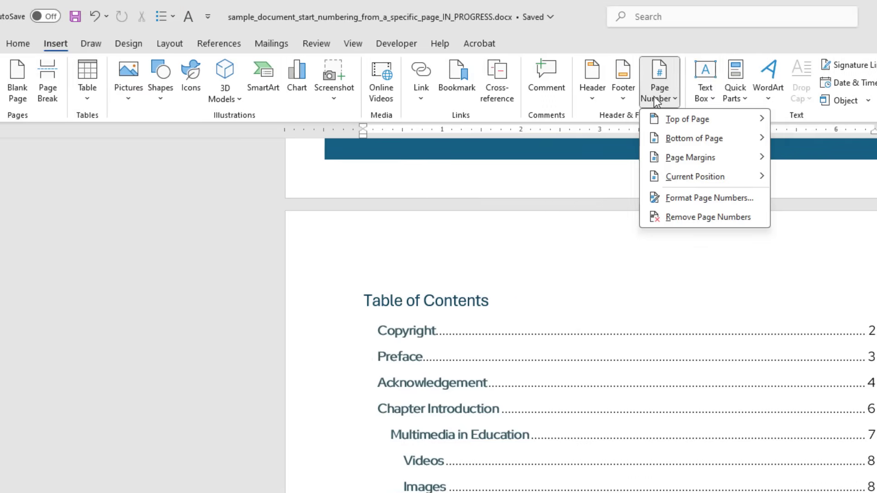
{"action": "mouse_move", "coordinate": [515, 138]}
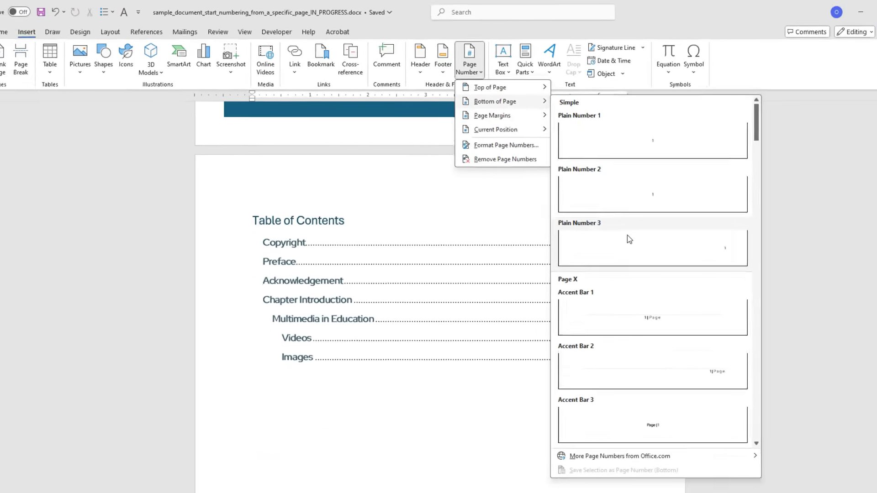
{"action": "left_click", "coordinate": [692, 327]}
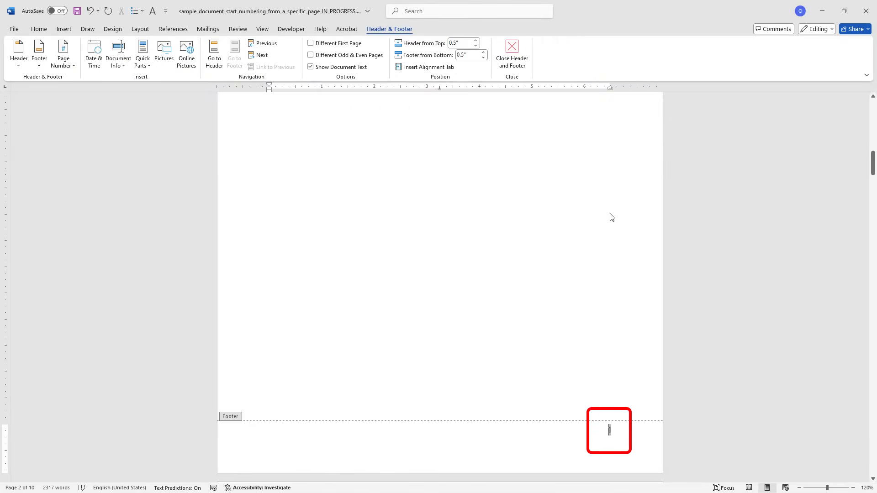
{"action": "double_click", "coordinate": [611, 215]}
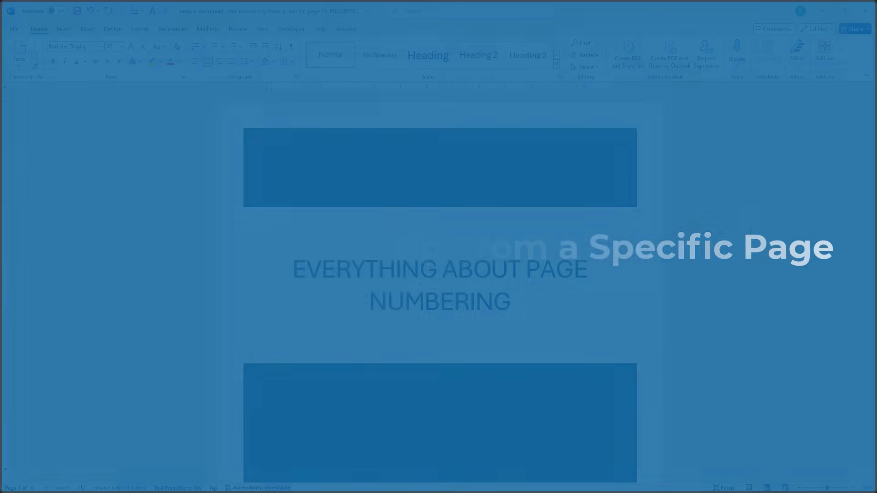
{"action": "scroll", "coordinate": [749, 233], "scroll_direction": "down", "scroll_amount": 3}
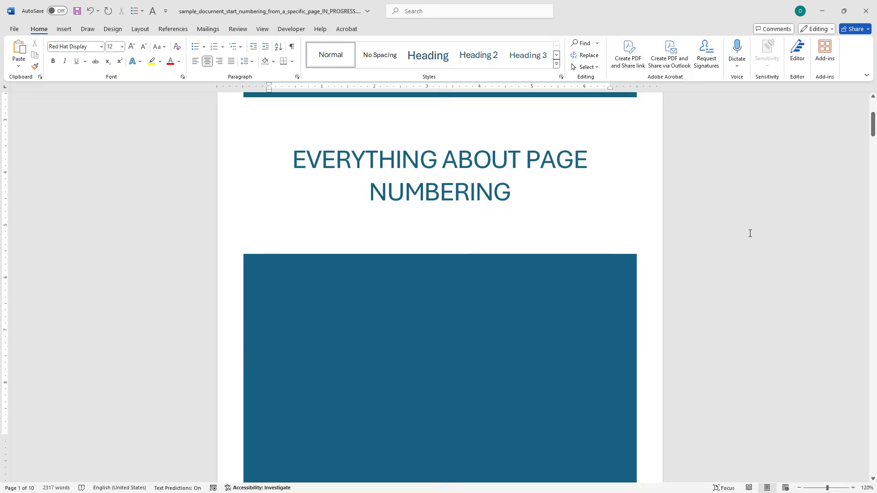
{"action": "scroll", "coordinate": [750, 234], "scroll_direction": "down", "scroll_amount": 4}
{"action": "scroll", "coordinate": [812, 294], "scroll_direction": "down", "scroll_amount": 2}
{"action": "scroll", "coordinate": [812, 294], "scroll_direction": "down", "scroll_amount": 3}
{"action": "scroll", "coordinate": [812, 294], "scroll_direction": "down", "scroll_amount": 3}
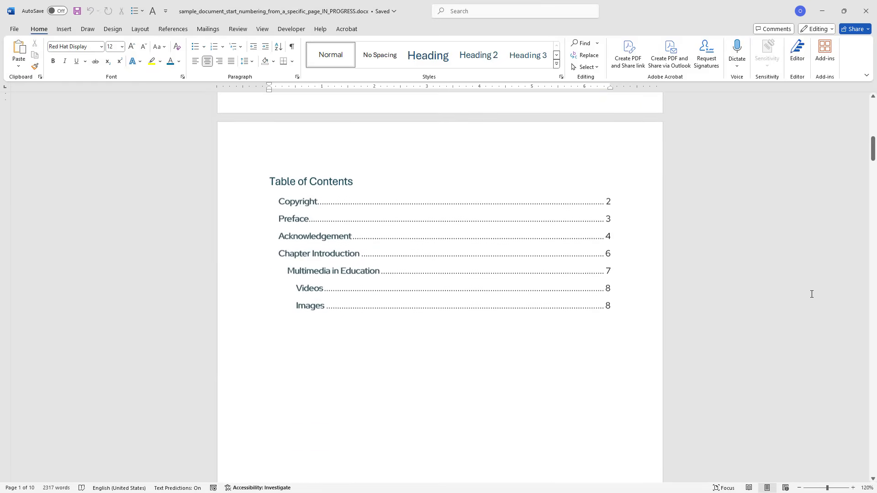
{"action": "scroll", "coordinate": [812, 295], "scroll_direction": "down", "scroll_amount": 1}
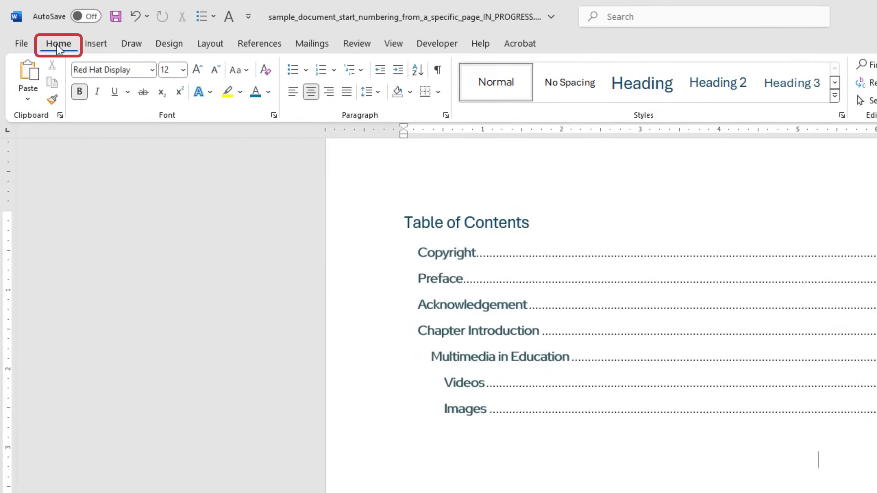
Turn on Show/Hide ¶ formatting marks and scroll down to the blank page 5
{"action": "left_click", "coordinate": [441, 75]}
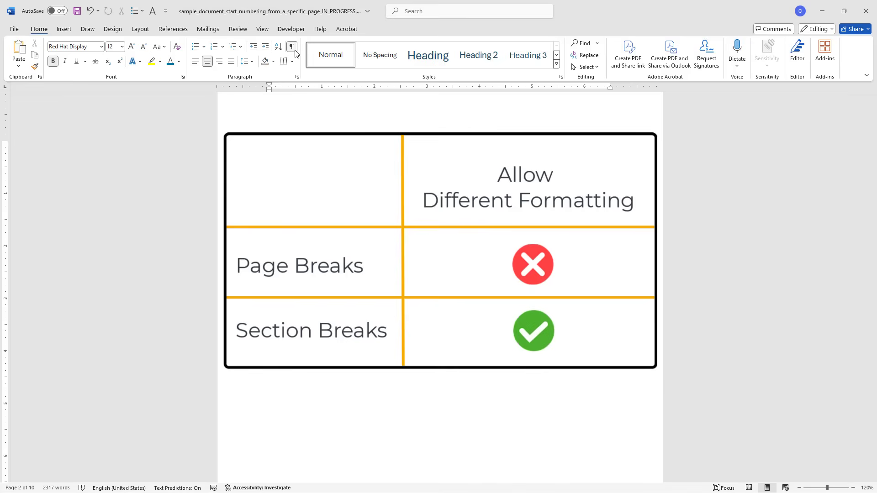
{"action": "left_click", "coordinate": [292, 47]}
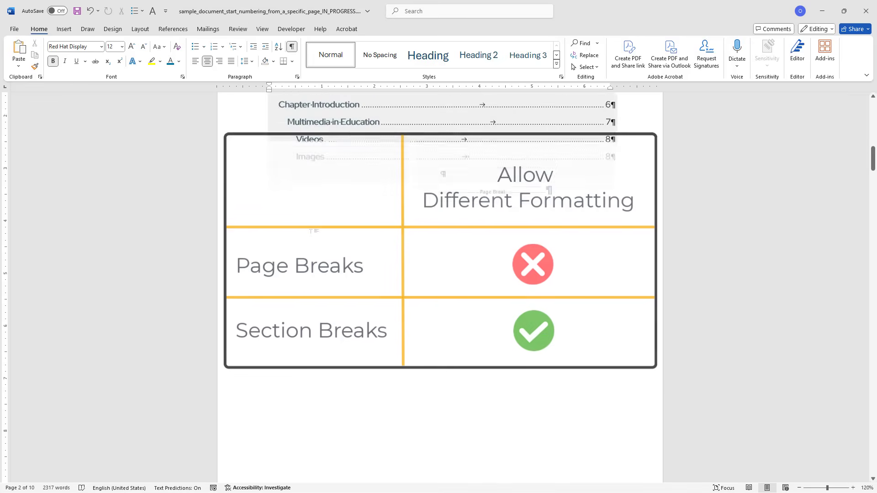
{"action": "scroll", "coordinate": [313, 228], "scroll_direction": "down", "scroll_amount": 4}
{"action": "scroll", "coordinate": [313, 228], "scroll_direction": "down", "scroll_amount": 3}
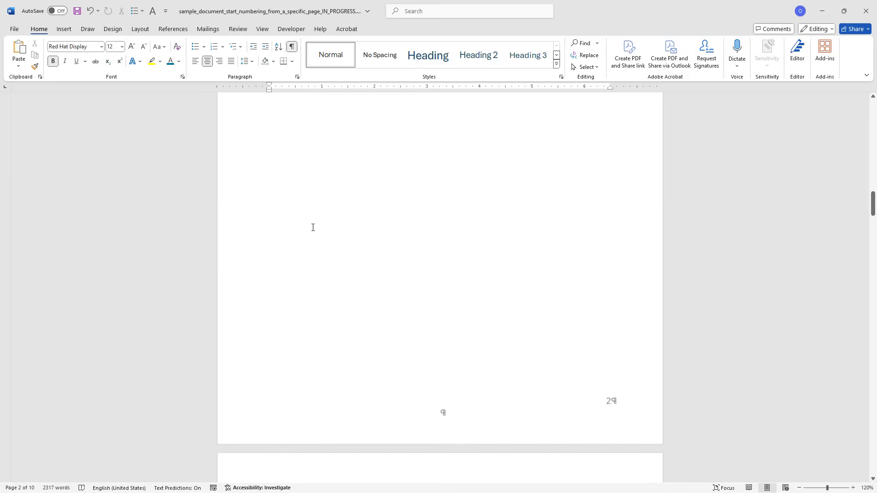
{"action": "scroll", "coordinate": [313, 228], "scroll_direction": "down", "scroll_amount": 4}
{"action": "scroll", "coordinate": [313, 227], "scroll_direction": "down", "scroll_amount": 4}
{"action": "scroll", "coordinate": [313, 227], "scroll_direction": "down", "scroll_amount": 4}
{"action": "scroll", "coordinate": [313, 227], "scroll_direction": "down", "scroll_amount": 5}
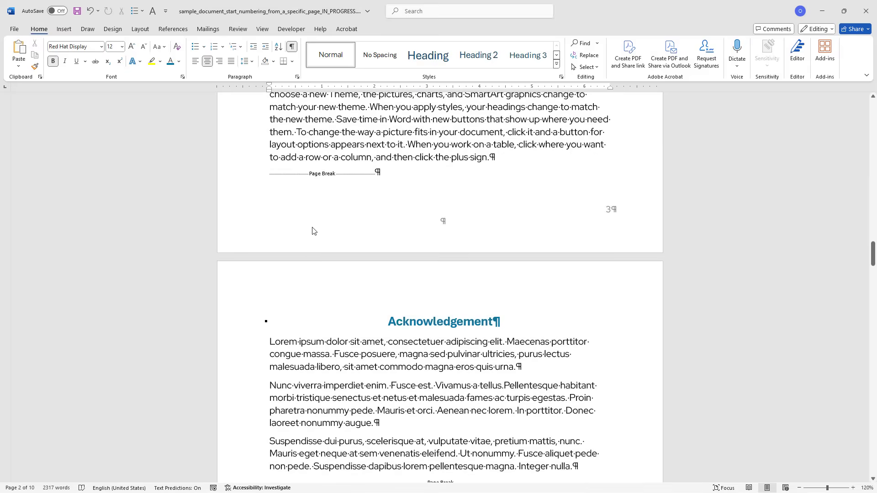
{"action": "scroll", "coordinate": [313, 227], "scroll_direction": "down", "scroll_amount": 3}
{"action": "scroll", "coordinate": [313, 227], "scroll_direction": "down", "scroll_amount": 4}
{"action": "scroll", "coordinate": [313, 228], "scroll_direction": "down", "scroll_amount": 4}
{"action": "scroll", "coordinate": [313, 227], "scroll_direction": "down", "scroll_amount": 6}
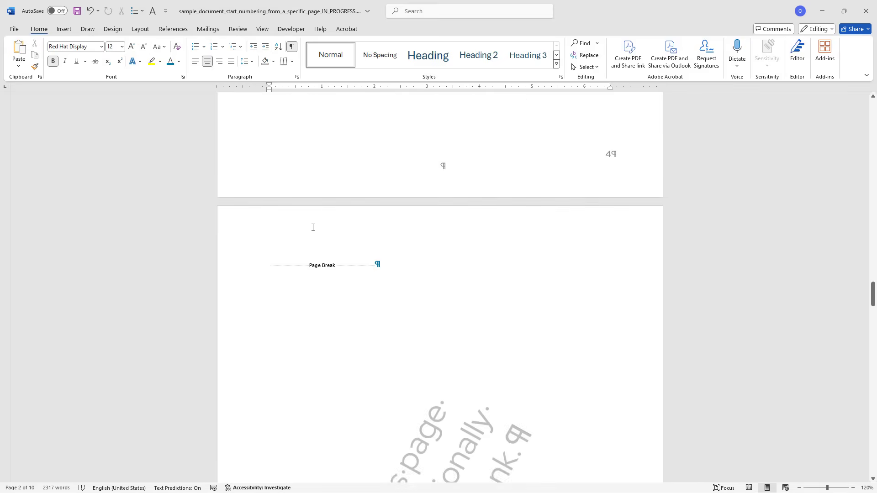
{"action": "scroll", "coordinate": [313, 228], "scroll_direction": "down", "scroll_amount": 3}
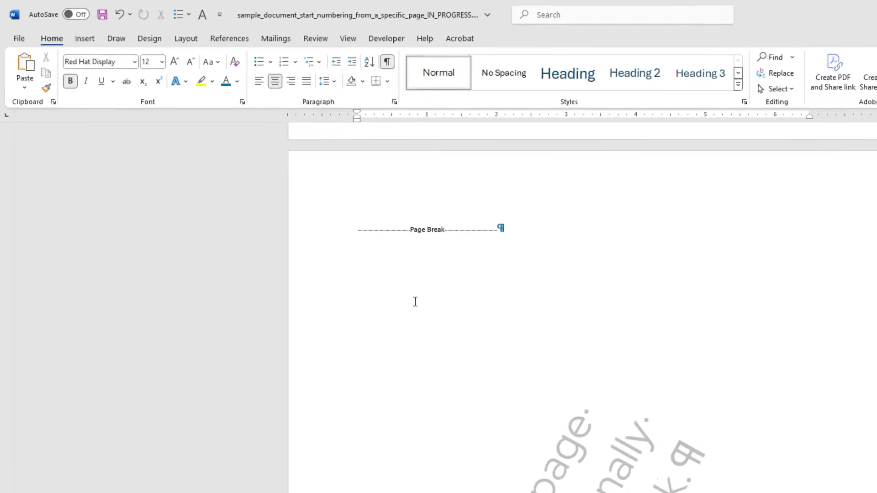
Insert a Next Page section break right after the page break on the blank page
{"action": "left_click", "coordinate": [565, 259]}
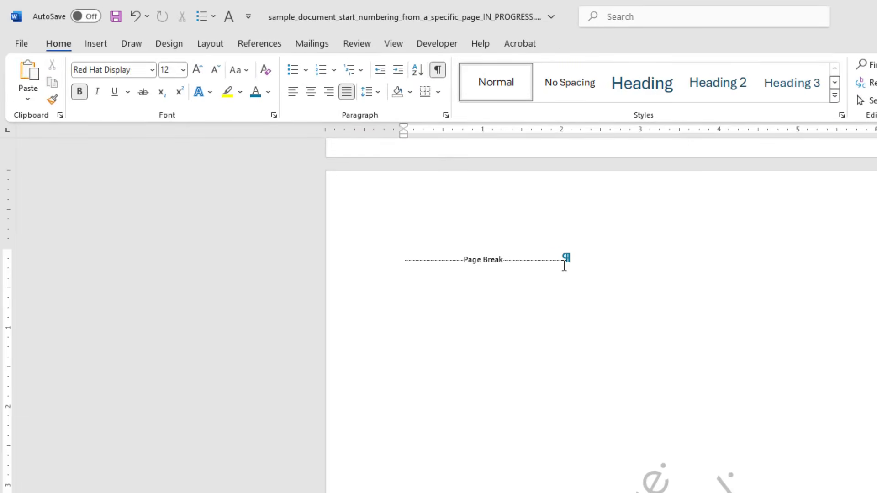
{"action": "left_click", "coordinate": [218, 44]}
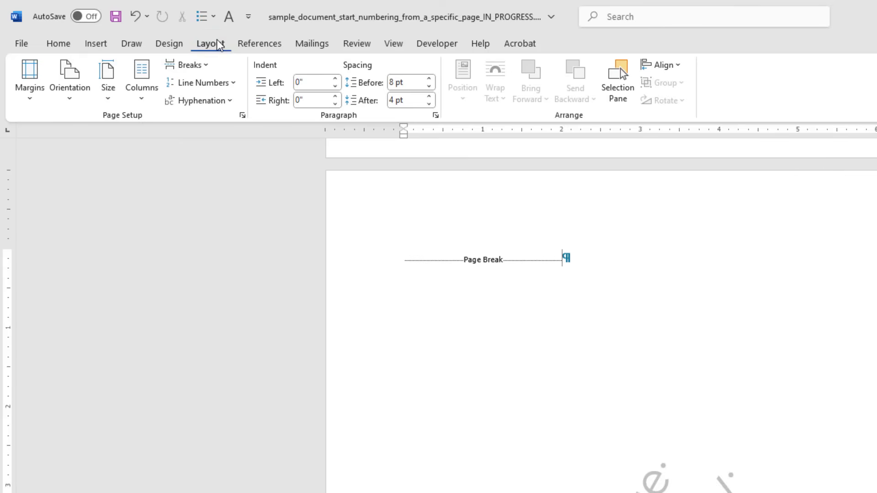
{"action": "left_click", "coordinate": [203, 65]}
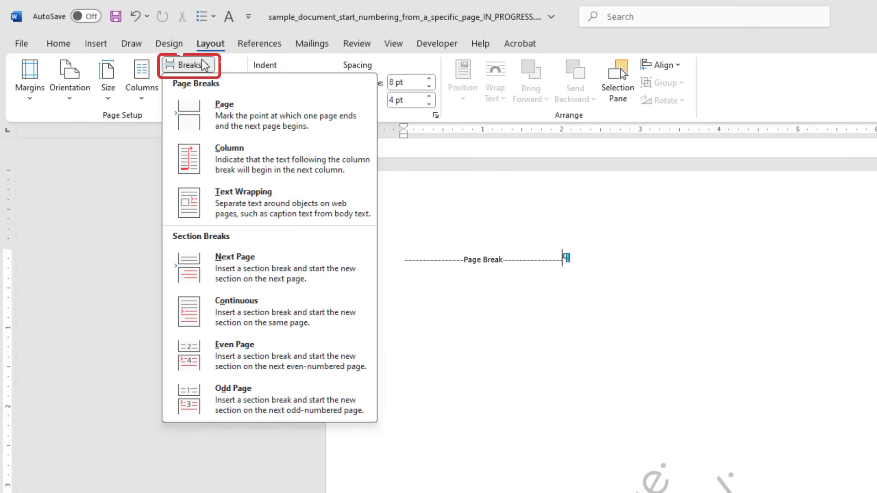
{"action": "left_click", "coordinate": [228, 267]}
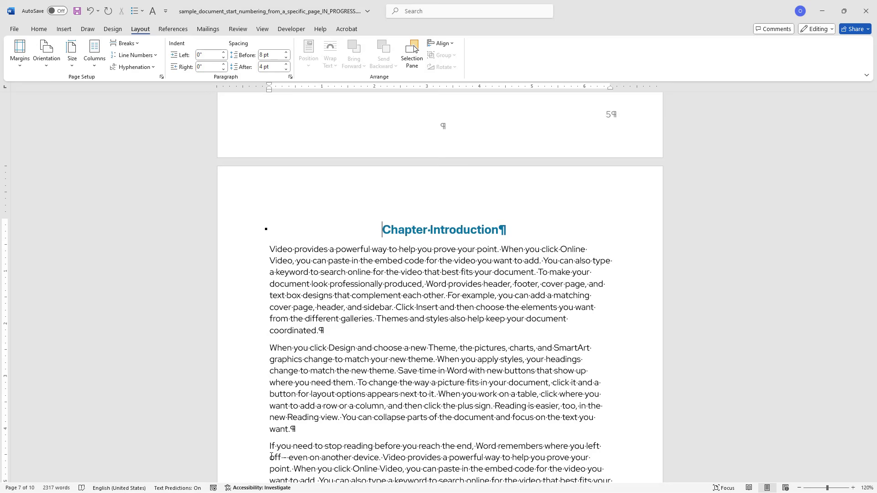
Unlink the Section 2 footer on page 7 from the previous section, then scroll up to Section 1's footer
{"action": "scroll", "coordinate": [271, 456], "scroll_direction": "down", "scroll_amount": 3}
{"action": "scroll", "coordinate": [283, 448], "scroll_direction": "down", "scroll_amount": 3}
{"action": "scroll", "coordinate": [298, 440], "scroll_direction": "down", "scroll_amount": 2}
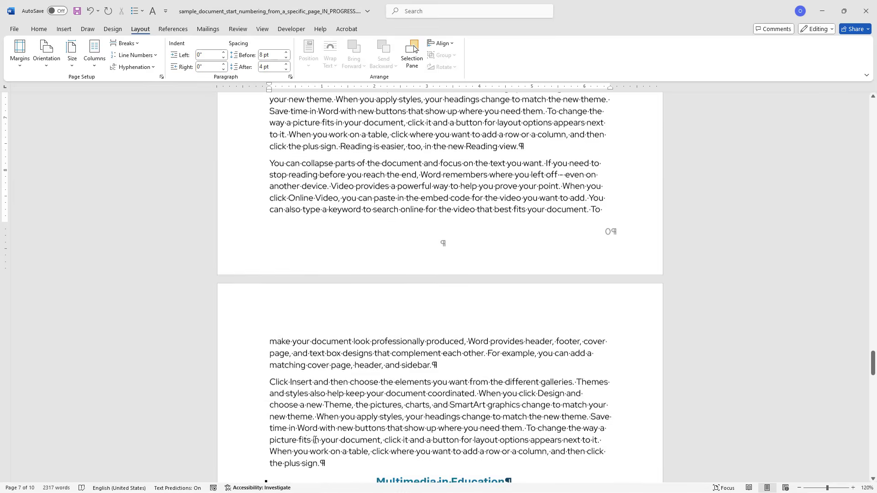
{"action": "scroll", "coordinate": [430, 431], "scroll_direction": "down", "scroll_amount": 1}
{"action": "double_click", "coordinate": [505, 245]}
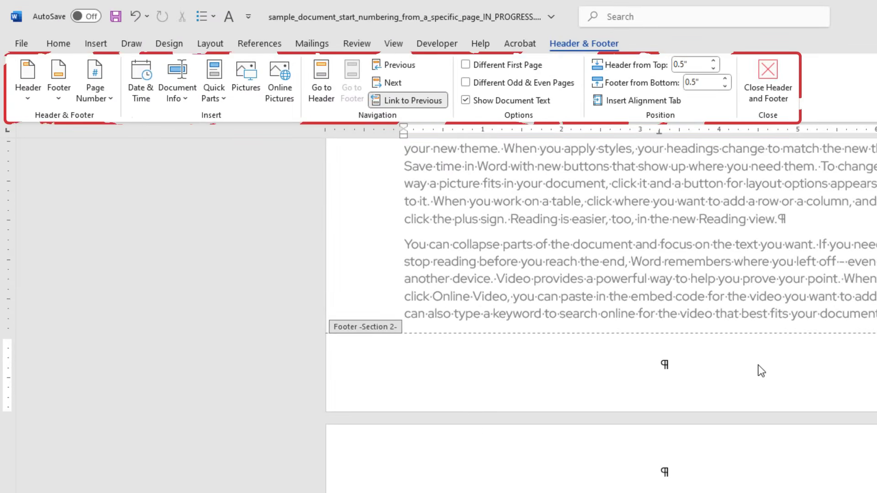
{"action": "left_click", "coordinate": [404, 101]}
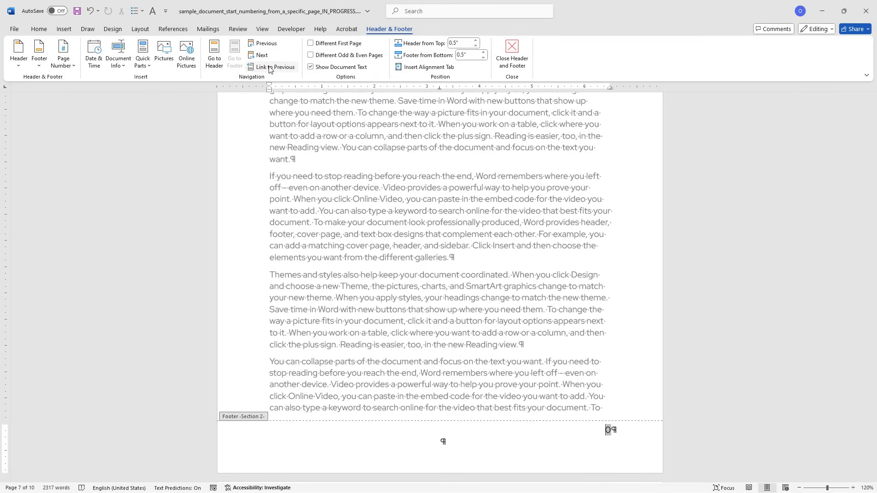
{"action": "scroll", "coordinate": [448, 212], "scroll_direction": "up", "scroll_amount": 5}
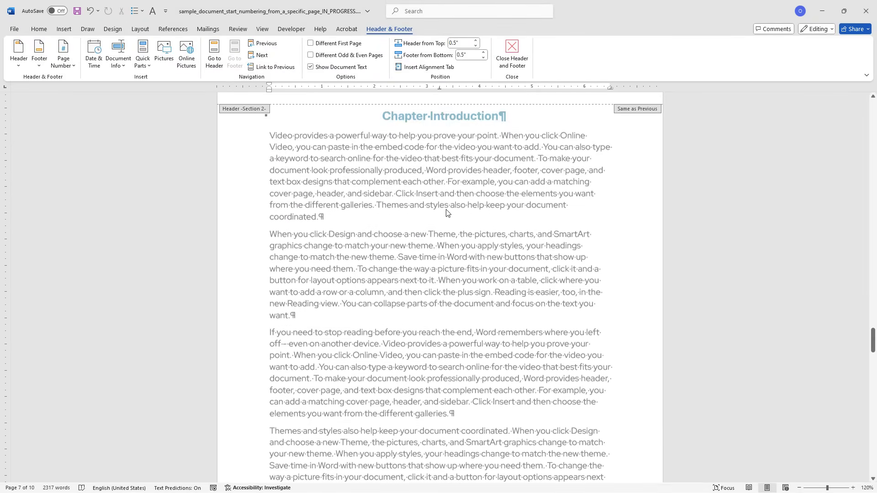
{"action": "scroll", "coordinate": [448, 212], "scroll_direction": "up", "scroll_amount": 3}
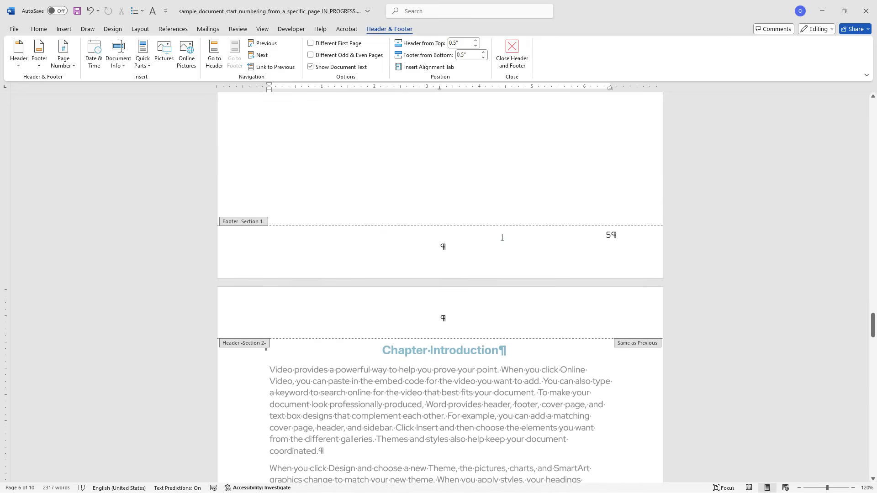
Use Remove Page Numbers on the Section 1 footer before Chapter Introduction
{"action": "left_click", "coordinate": [593, 234]}
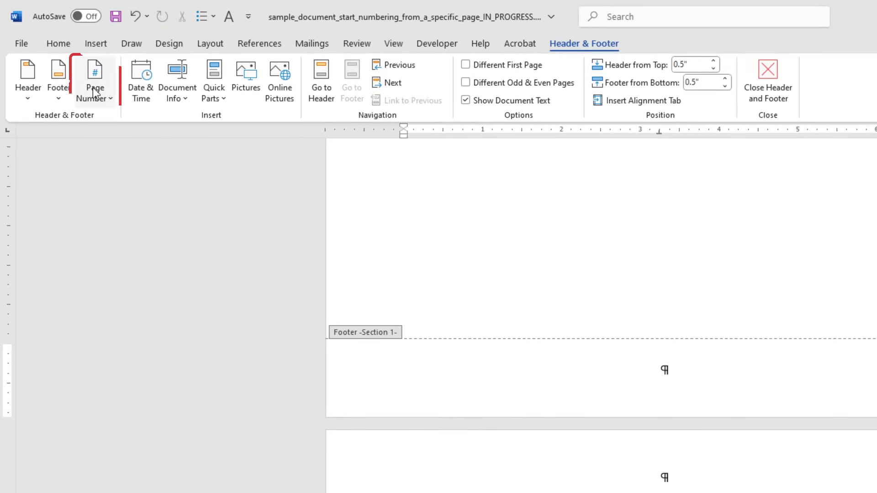
{"action": "left_click", "coordinate": [64, 60]}
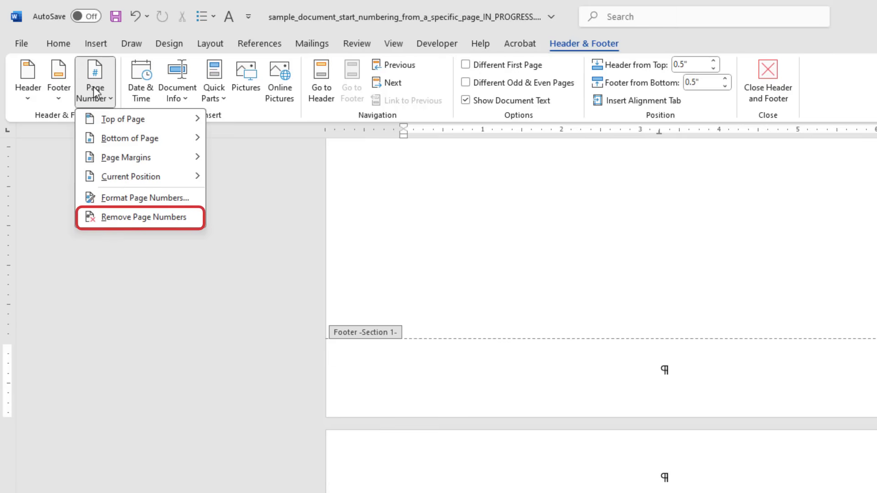
{"action": "left_click", "coordinate": [139, 214]}
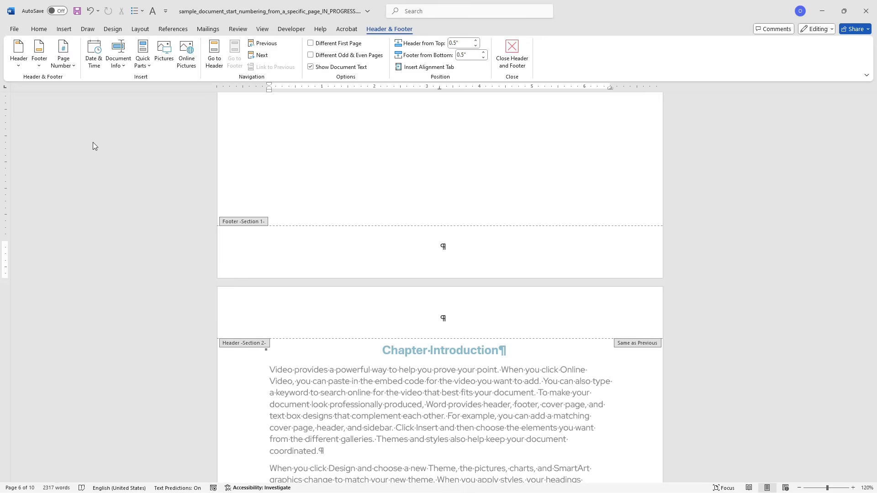
Set the chapter footer's Format Page Numbers 'Start at' value to 1 instead of 0
{"action": "scroll", "coordinate": [109, 156], "scroll_direction": "down", "scroll_amount": 3}
{"action": "scroll", "coordinate": [137, 178], "scroll_direction": "down", "scroll_amount": 5}
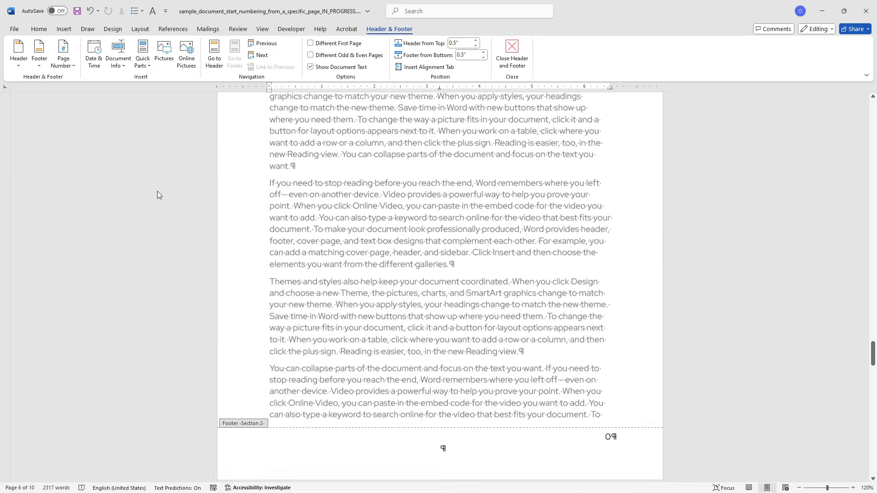
{"action": "scroll", "coordinate": [178, 195], "scroll_direction": "down", "scroll_amount": 4}
{"action": "scroll", "coordinate": [197, 198], "scroll_direction": "down", "scroll_amount": 2}
{"action": "left_click", "coordinate": [600, 143]}
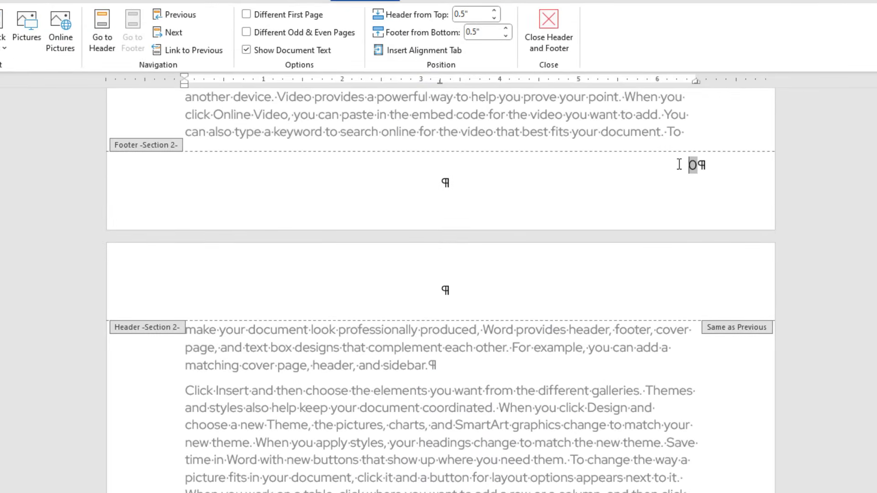
{"action": "right_click", "coordinate": [680, 165]}
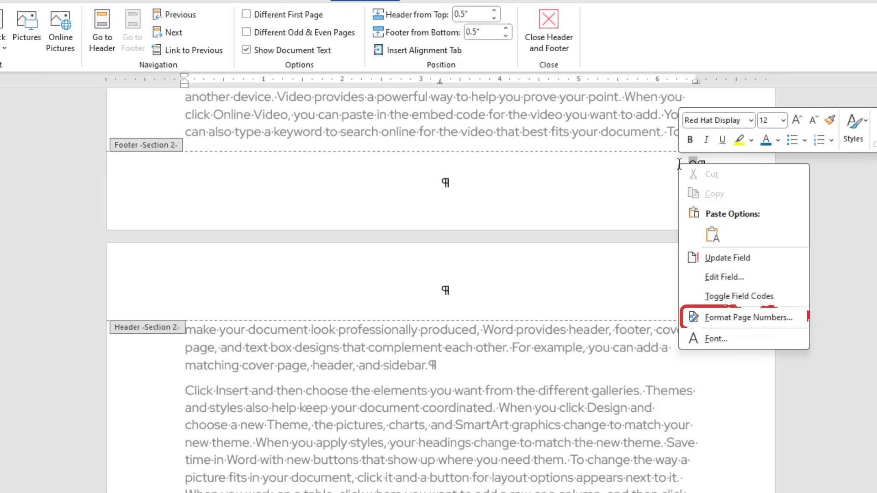
{"action": "left_click", "coordinate": [725, 318]}
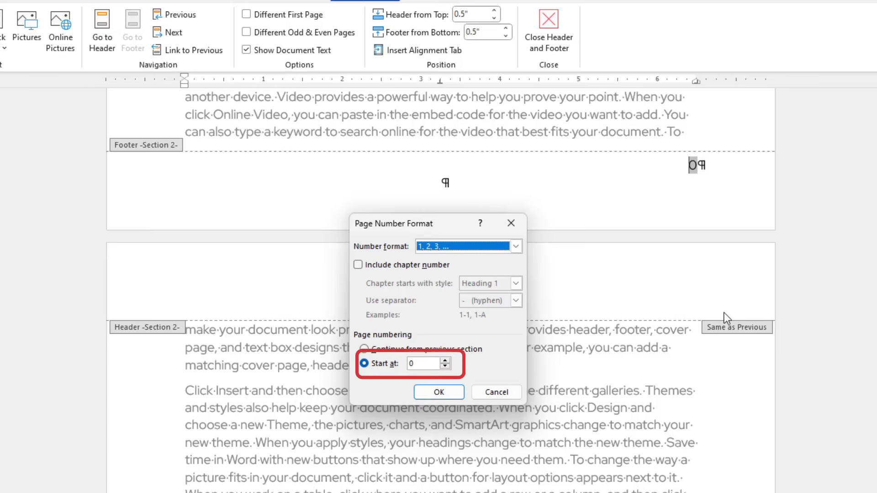
{"action": "left_click", "coordinate": [445, 360]}
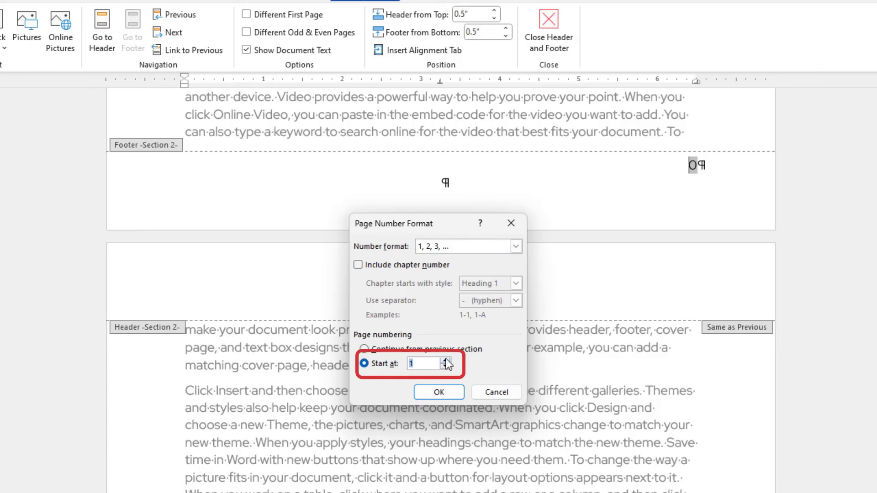
{"action": "left_click", "coordinate": [442, 394]}
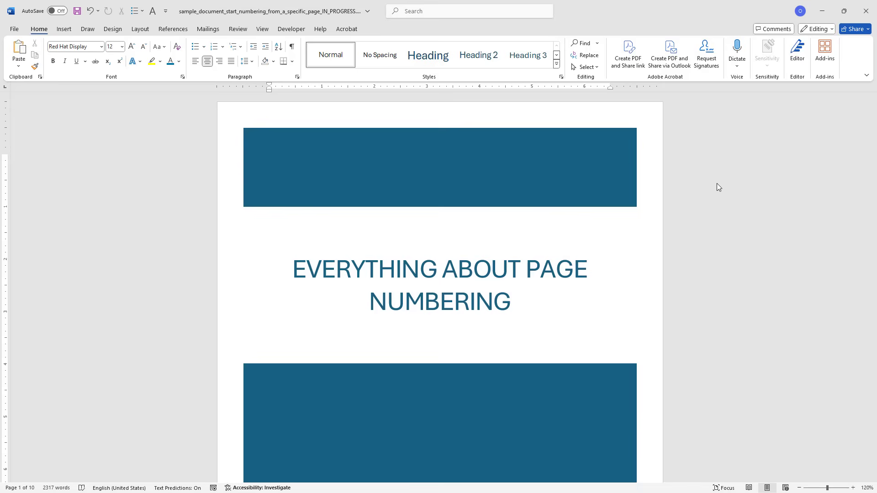
{"action": "scroll", "coordinate": [716, 183], "scroll_direction": "down", "scroll_amount": 1}
{"action": "scroll", "coordinate": [717, 183], "scroll_direction": "down", "scroll_amount": 5}
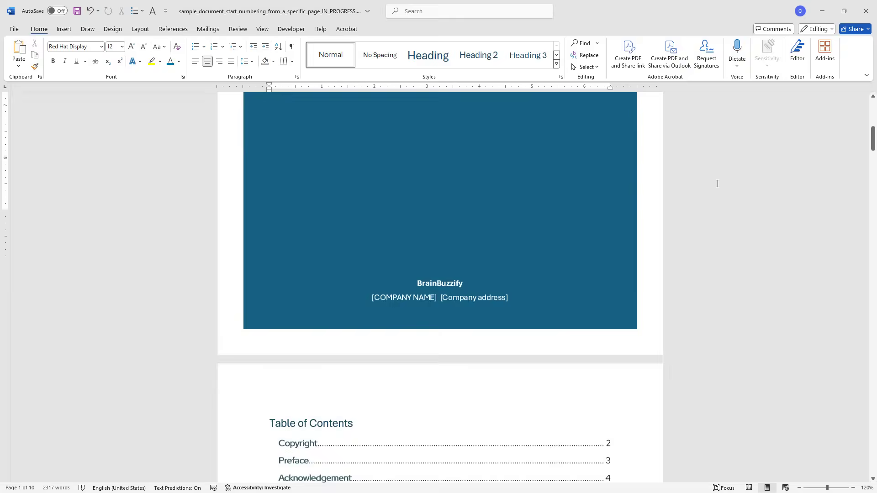
Insert a Plain Number 3 page number into the page 2 footer
{"action": "scroll", "coordinate": [717, 183], "scroll_direction": "down", "scroll_amount": 7}
{"action": "scroll", "coordinate": [717, 183], "scroll_direction": "down", "scroll_amount": 2}
{"action": "scroll", "coordinate": [716, 183], "scroll_direction": "down", "scroll_amount": 3}
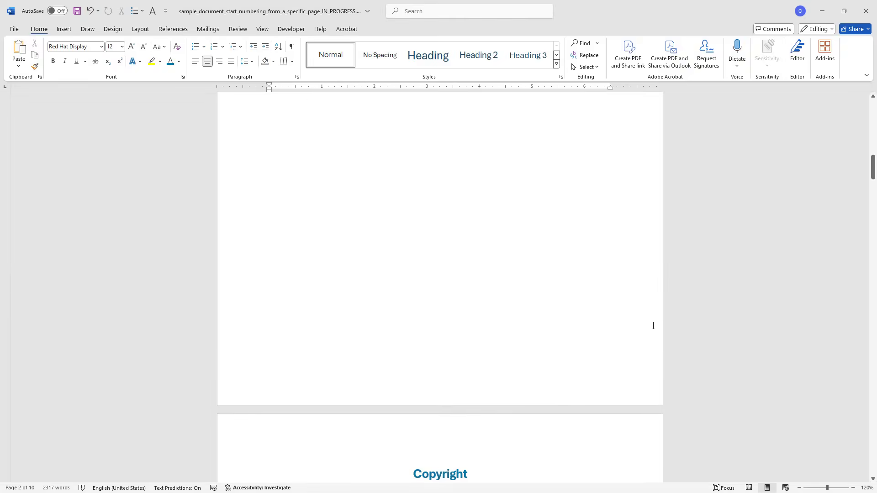
{"action": "left_click", "coordinate": [554, 384]}
{"action": "double_click", "coordinate": [554, 384]}
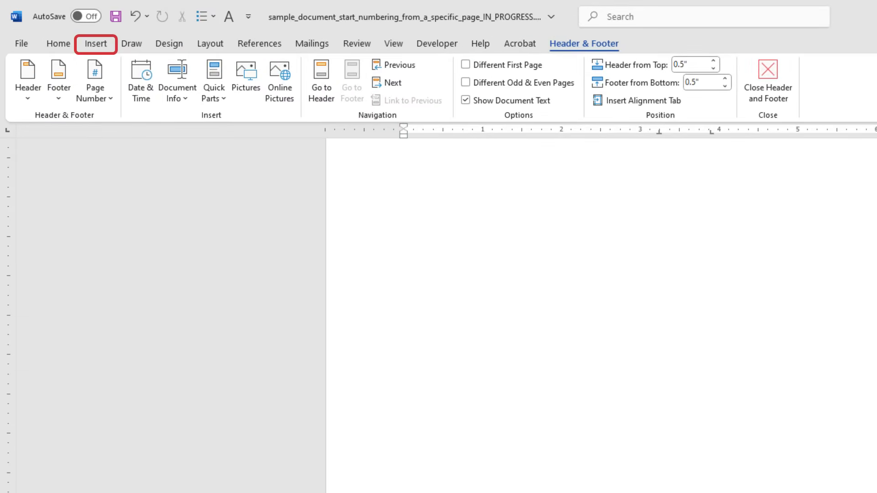
{"action": "left_click", "coordinate": [99, 44]}
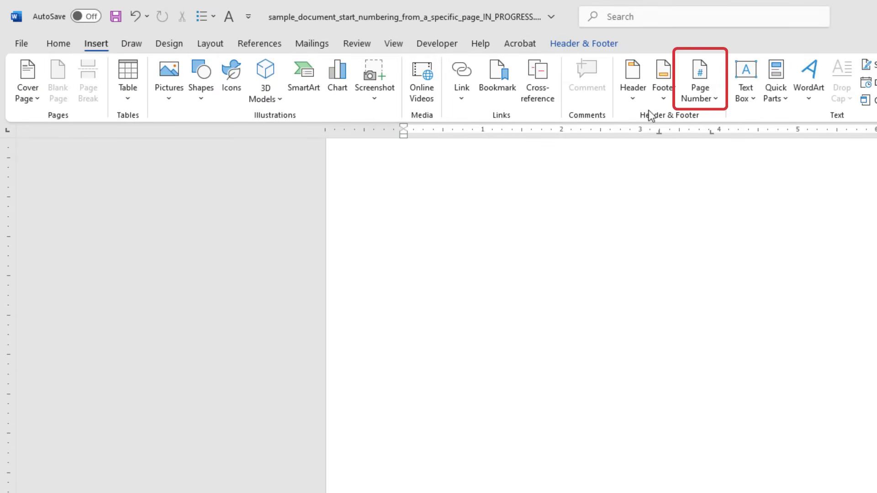
{"action": "left_click", "coordinate": [707, 92]}
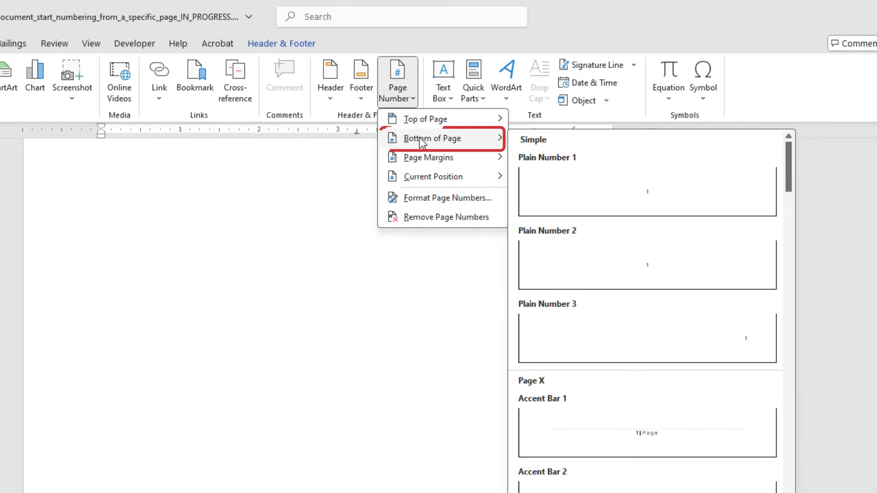
{"action": "left_click", "coordinate": [592, 337]}
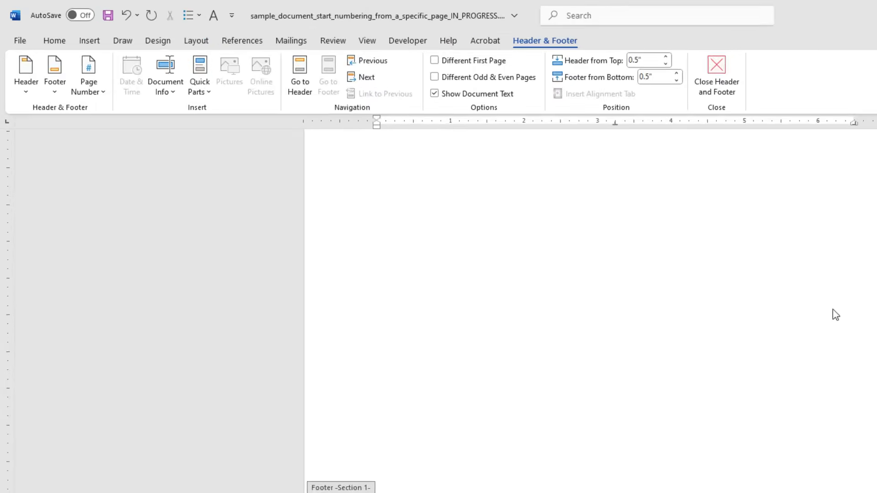
Set the front-matter page number format to lowercase roman numerals (i, ii, iii)
{"action": "left_click", "coordinate": [92, 75]}
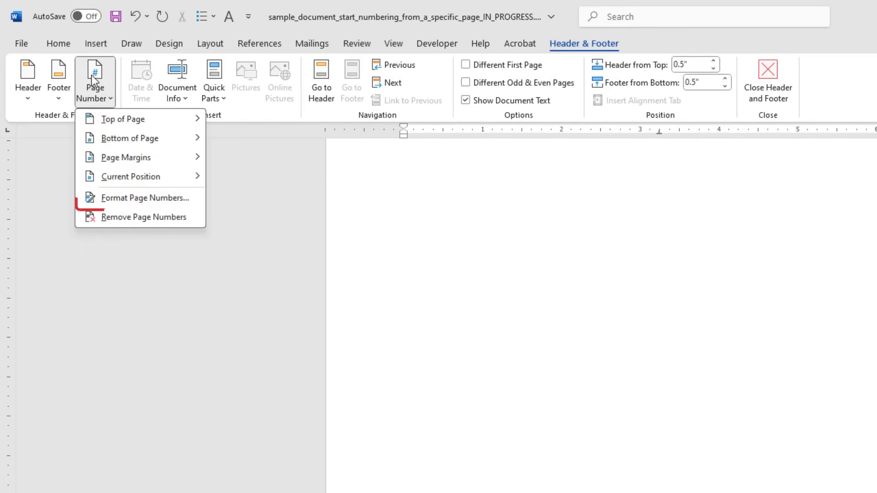
{"action": "left_click", "coordinate": [110, 198]}
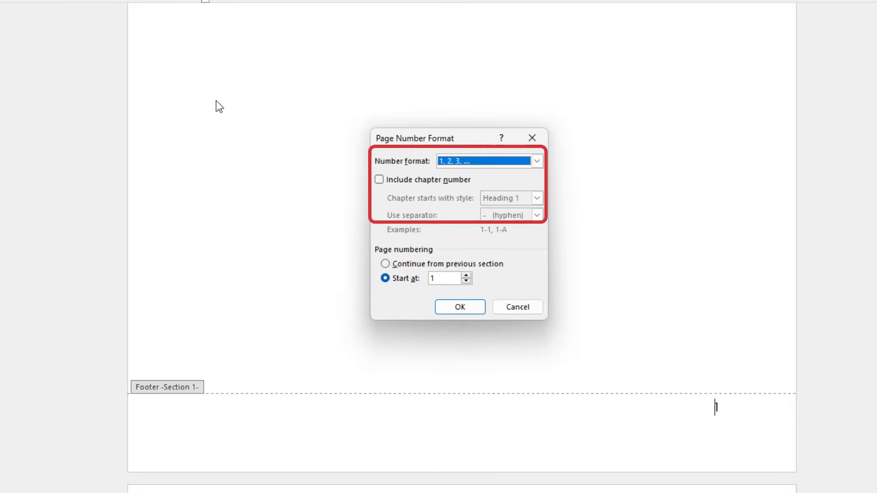
{"action": "left_click", "coordinate": [537, 162]}
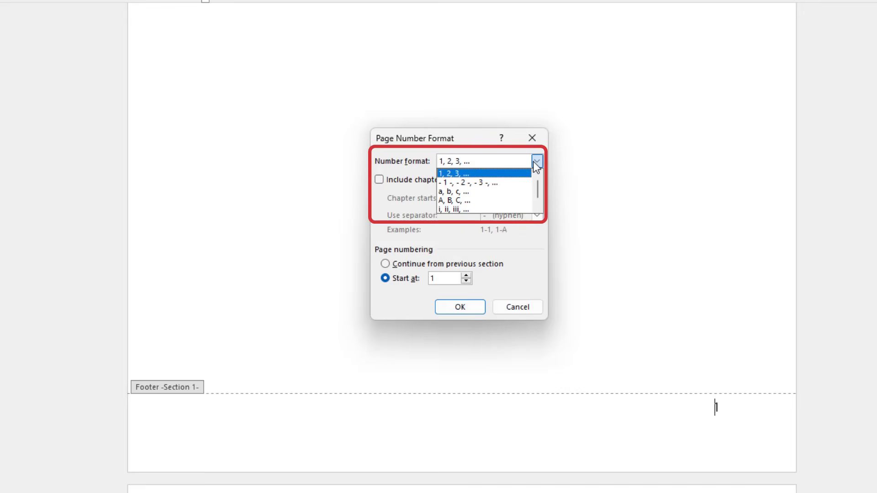
{"action": "left_click", "coordinate": [503, 209]}
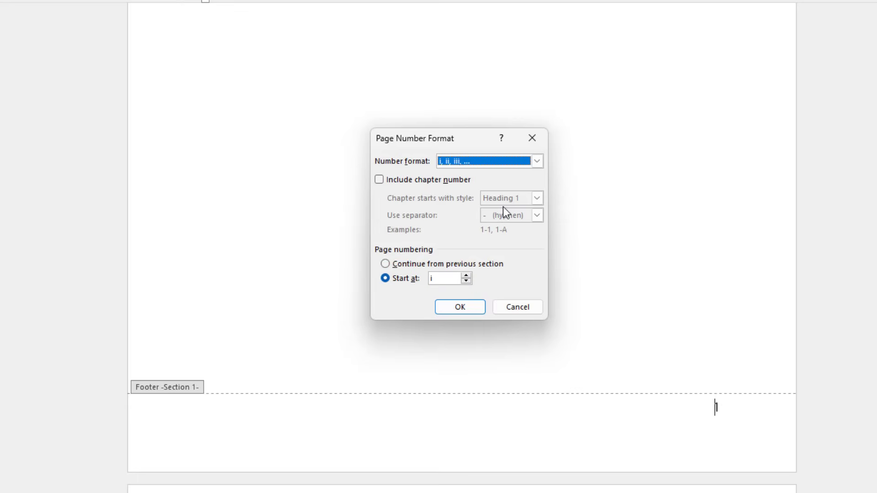
{"action": "left_click", "coordinate": [461, 307]}
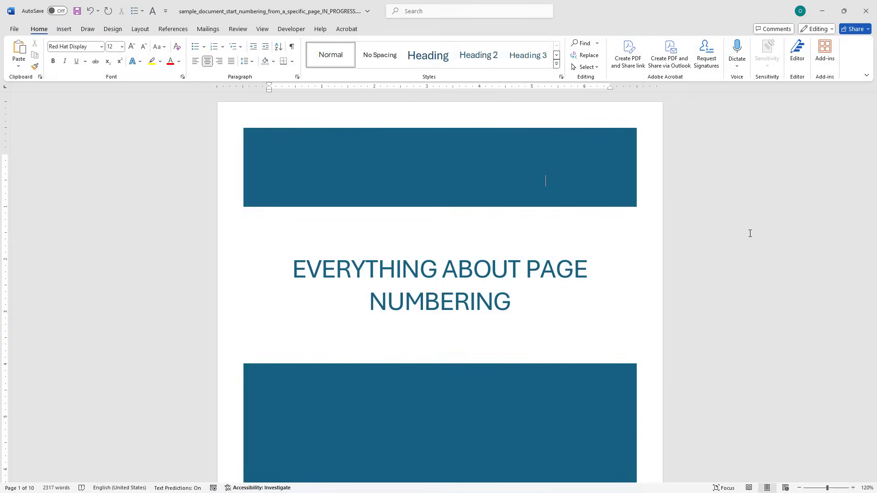
Scroll past the Acknowledgement page to the 'This page intentionally left blank' page
{"action": "scroll", "coordinate": [750, 233], "scroll_direction": "down", "scroll_amount": 5}
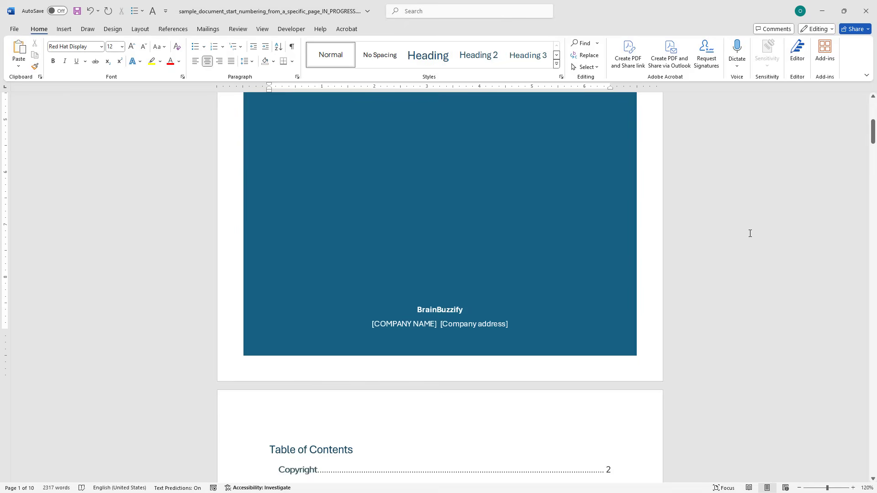
{"action": "left_click", "coordinate": [270, 104]}
{"action": "scroll", "coordinate": [777, 207], "scroll_direction": "down", "scroll_amount": 7}
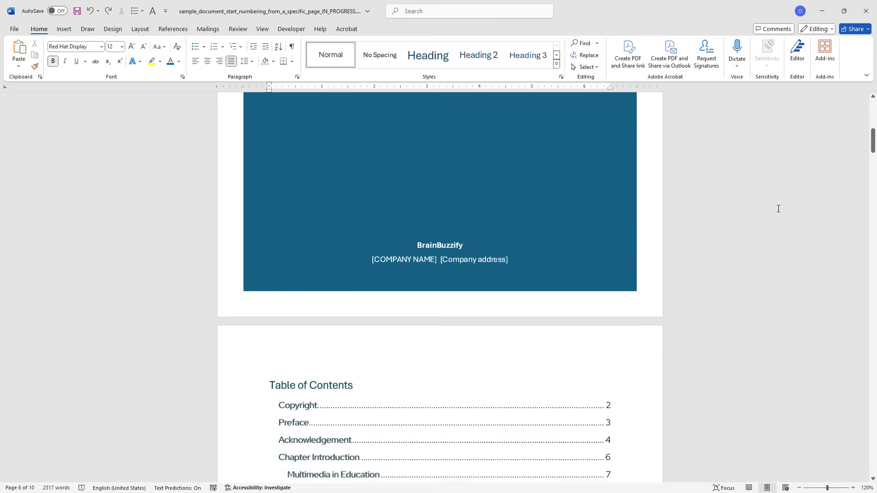
{"action": "scroll", "coordinate": [779, 209], "scroll_direction": "down", "scroll_amount": 5}
{"action": "scroll", "coordinate": [779, 209], "scroll_direction": "down", "scroll_amount": 5}
{"action": "scroll", "coordinate": [778, 209], "scroll_direction": "down", "scroll_amount": 5}
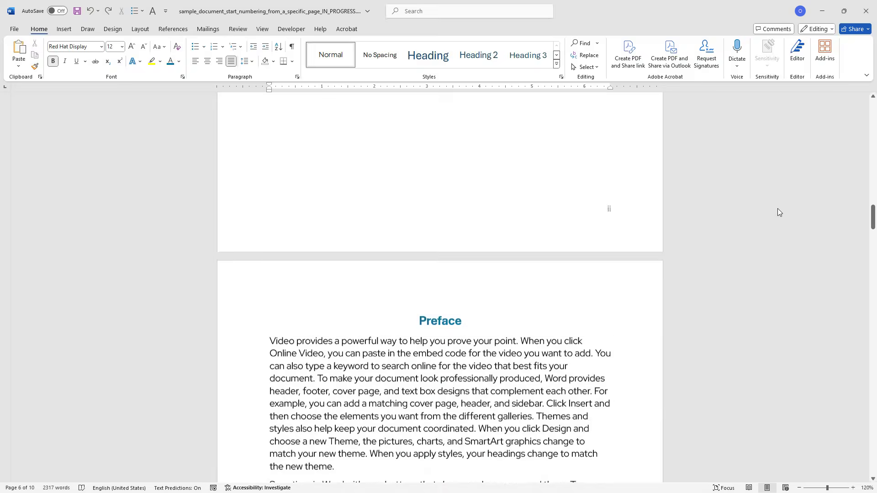
{"action": "scroll", "coordinate": [778, 209], "scroll_direction": "down", "scroll_amount": 5}
{"action": "scroll", "coordinate": [778, 208], "scroll_direction": "down", "scroll_amount": 5}
{"action": "scroll", "coordinate": [778, 208], "scroll_direction": "down", "scroll_amount": 4}
{"action": "scroll", "coordinate": [778, 209], "scroll_direction": "down", "scroll_amount": 6}
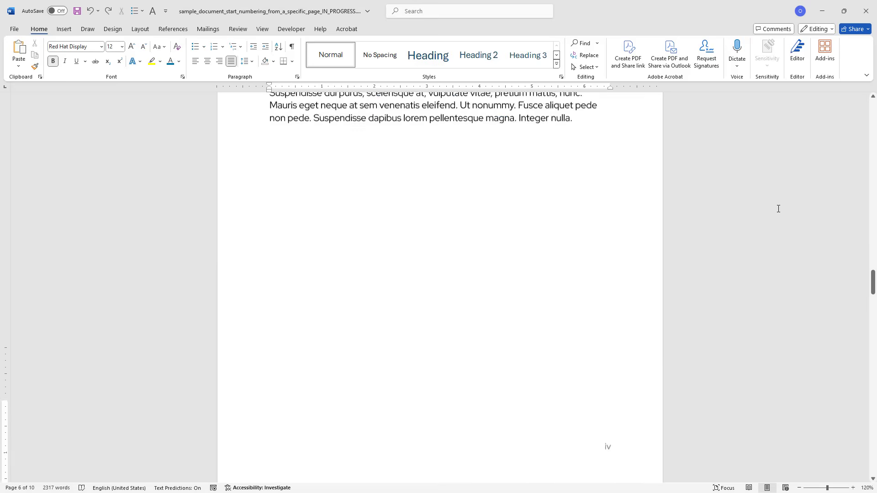
{"action": "scroll", "coordinate": [778, 209], "scroll_direction": "down", "scroll_amount": 5}
{"action": "scroll", "coordinate": [779, 209], "scroll_direction": "down", "scroll_amount": 2}
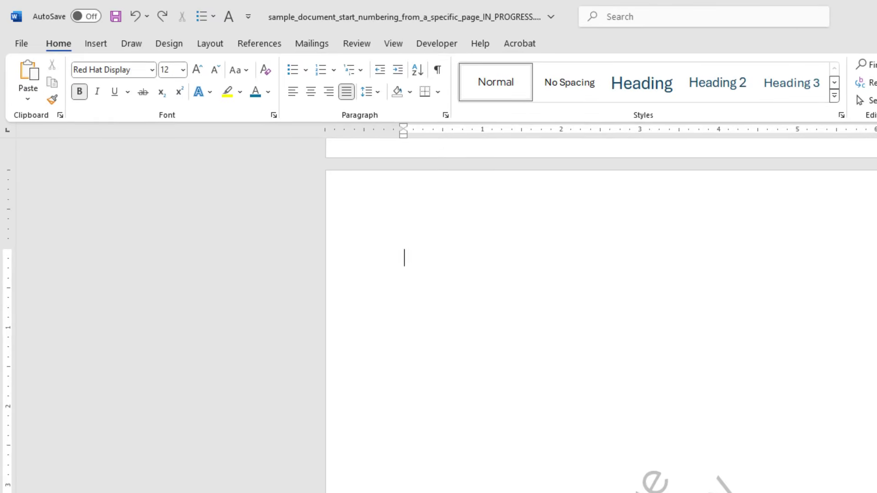
Turn on Show/Hide ¶ and insert a Next Page section break before the blank page's page break
{"action": "left_click", "coordinate": [437, 72]}
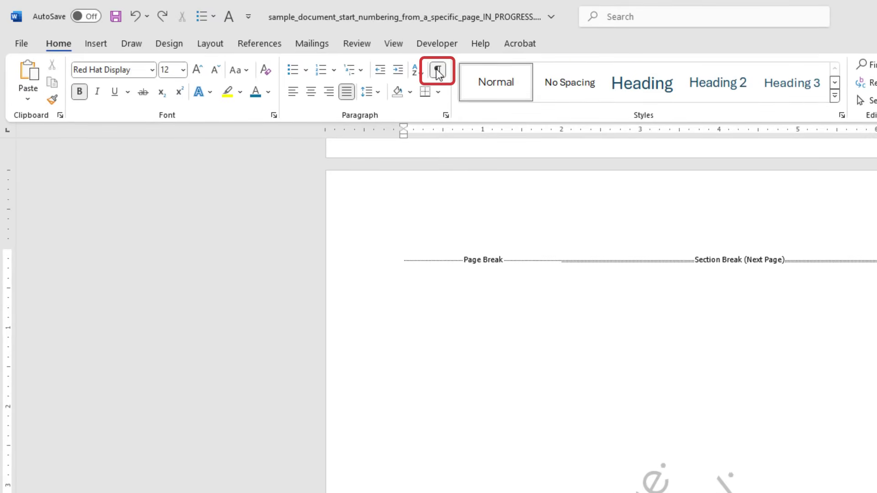
{"action": "left_click", "coordinate": [404, 258]}
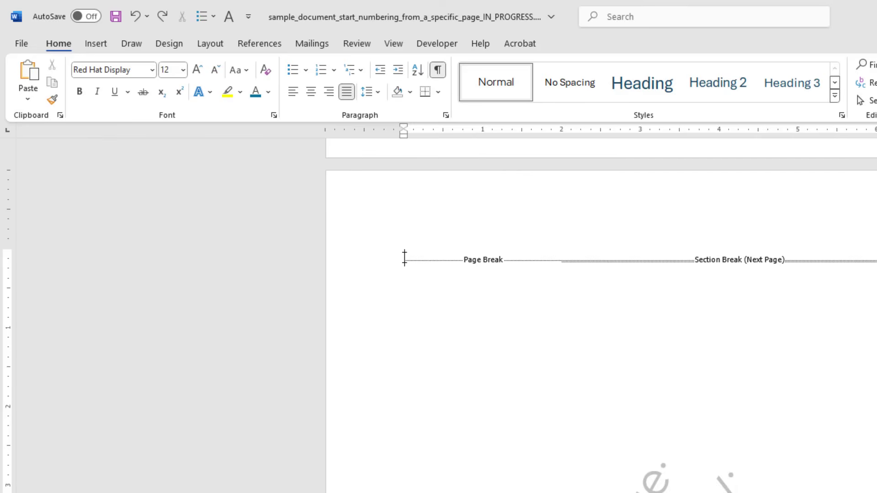
{"action": "left_click", "coordinate": [210, 45]}
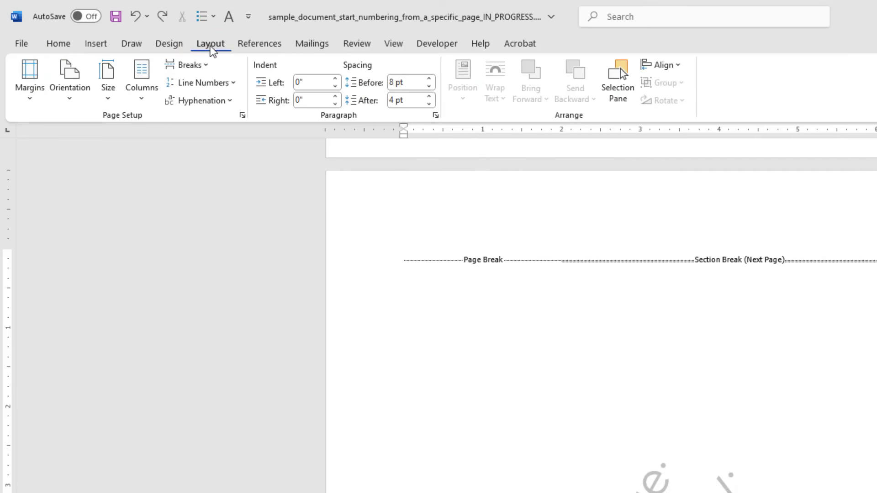
{"action": "left_click", "coordinate": [195, 67]}
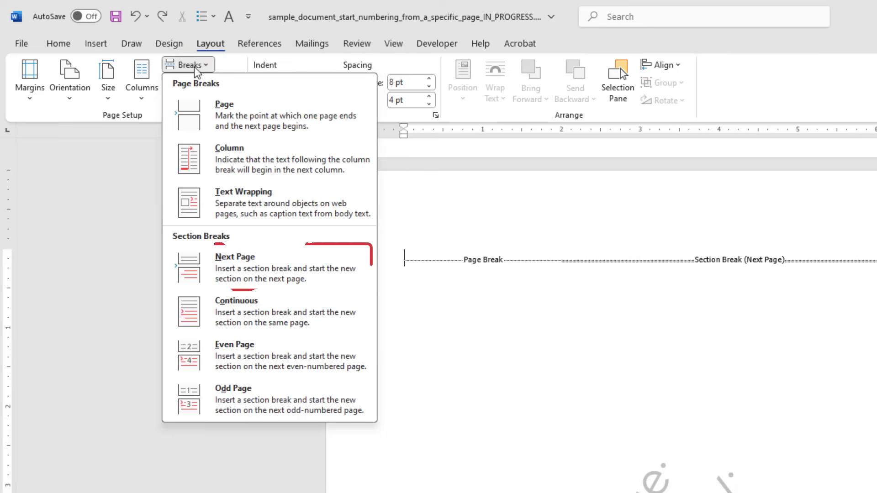
{"action": "left_click", "coordinate": [255, 265]}
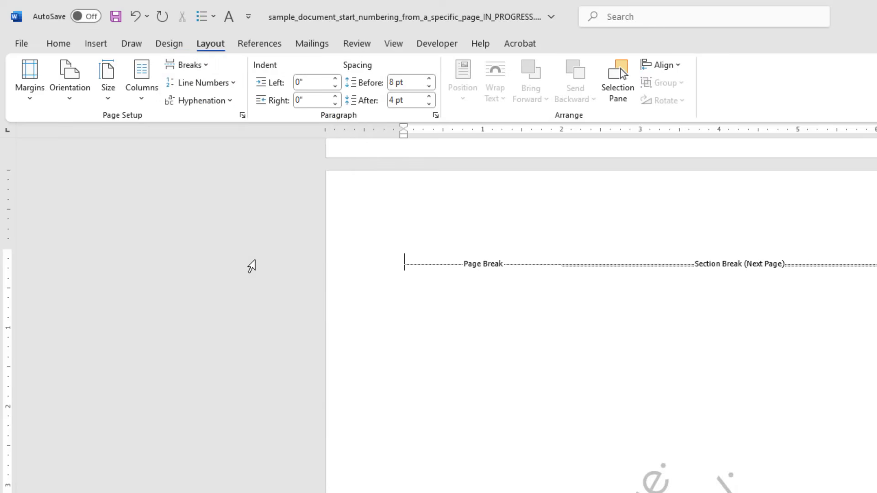
Unlink the blank page's footer from the previous section and remove its page number
{"action": "scroll", "coordinate": [380, 303], "scroll_direction": "down", "scroll_amount": 3}
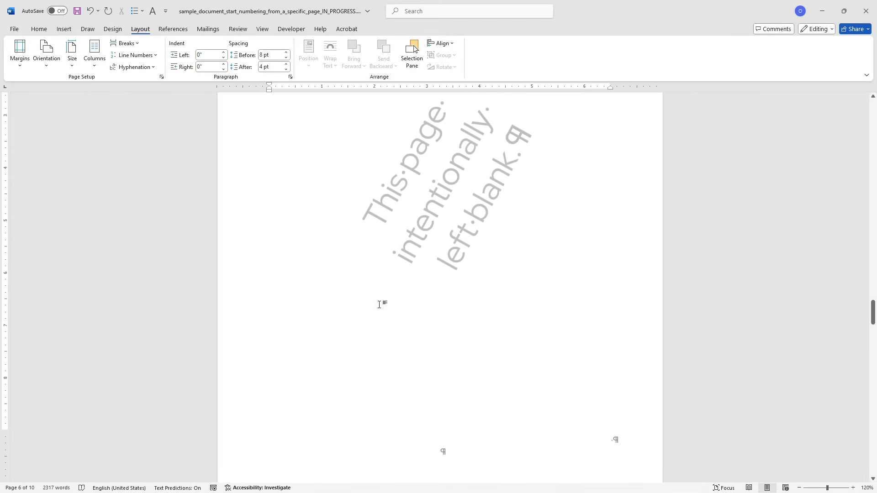
{"action": "double_click", "coordinate": [575, 459]}
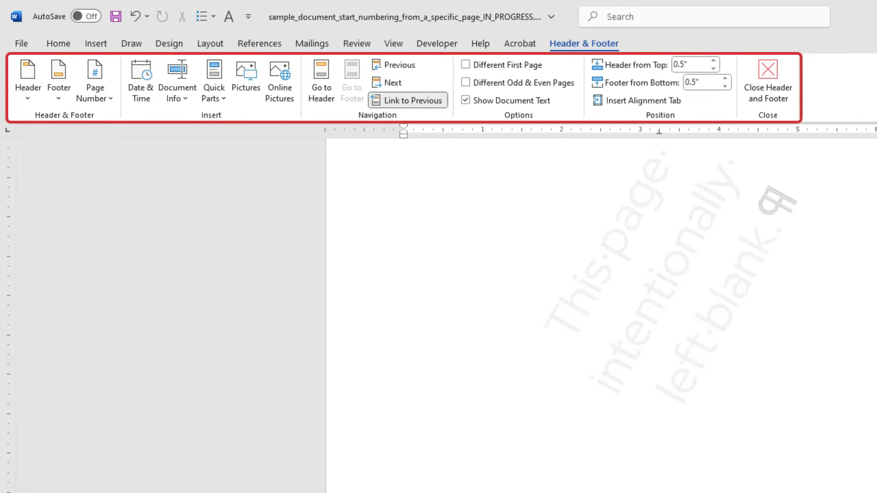
{"action": "left_click", "coordinate": [421, 106]}
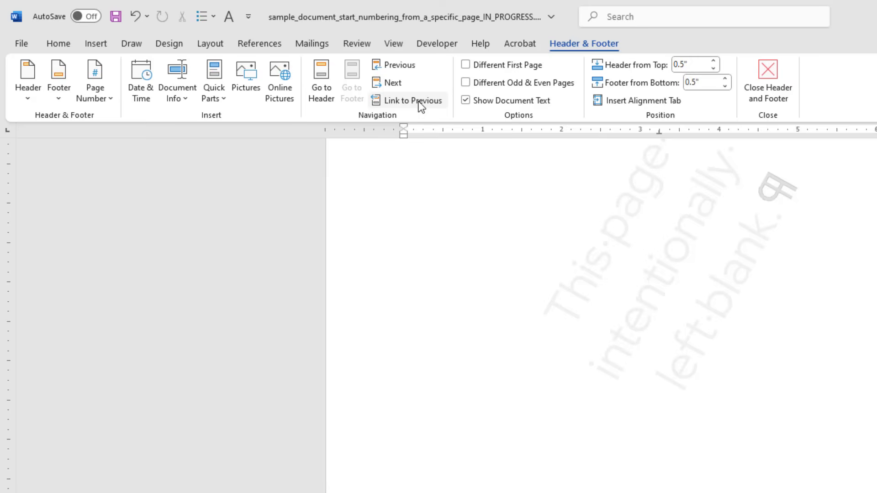
{"action": "left_click", "coordinate": [98, 79]}
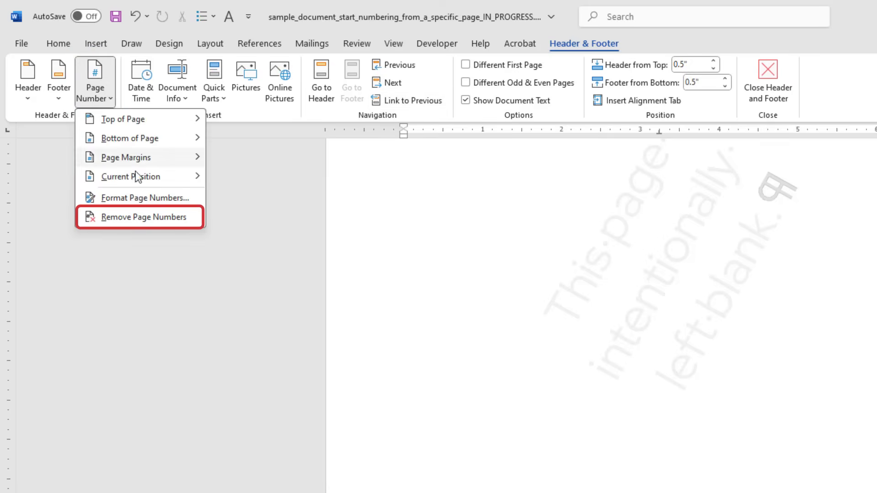
{"action": "left_click", "coordinate": [142, 215]}
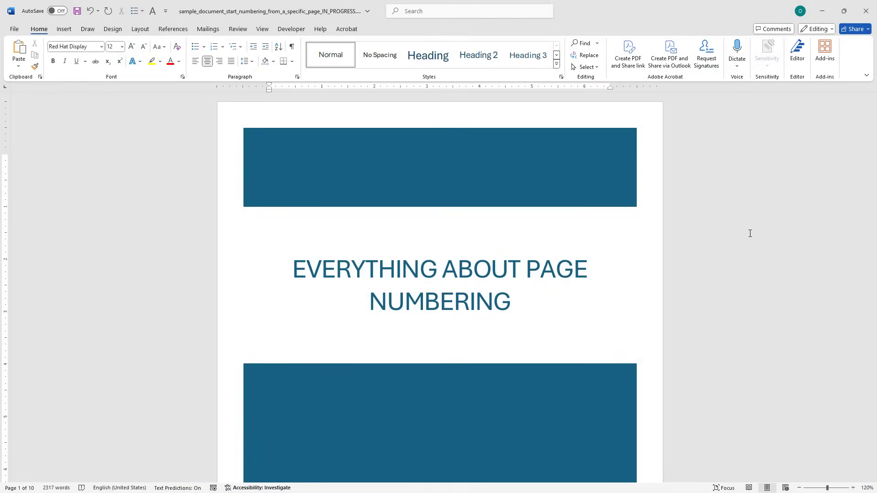
Update only the table of contents page numbers so they read ii, iii, iv, 1, 2, 3, 3
{"action": "scroll", "coordinate": [750, 233], "scroll_direction": "down", "scroll_amount": 5}
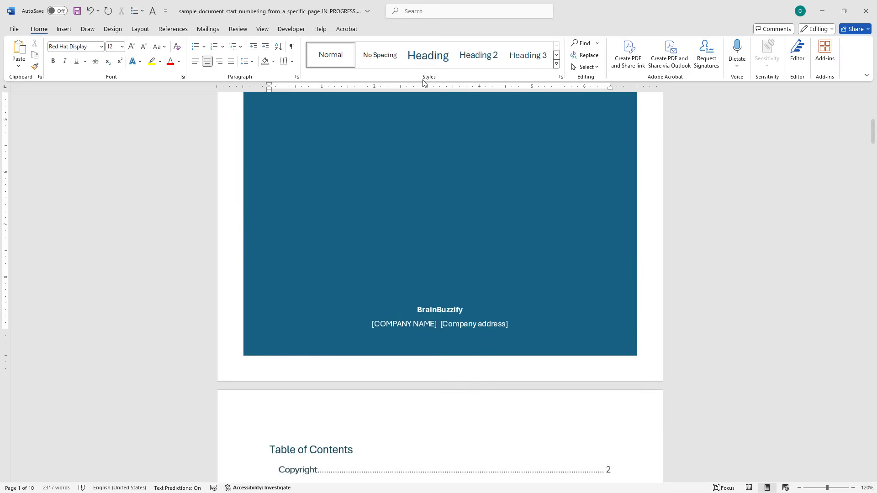
{"action": "scroll", "coordinate": [735, 231], "scroll_direction": "down", "scroll_amount": 1}
{"action": "scroll", "coordinate": [737, 231], "scroll_direction": "down", "scroll_amount": 4}
{"action": "left_click", "coordinate": [375, 205]}
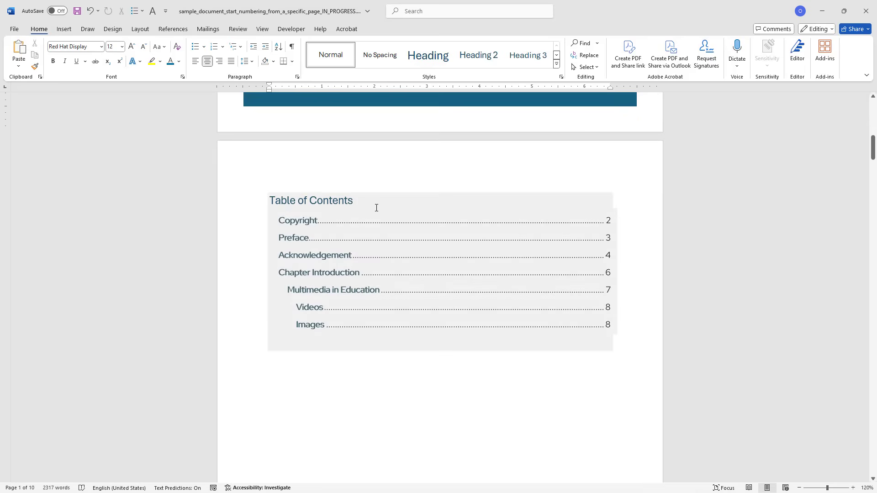
{"action": "left_click", "coordinate": [317, 186]}
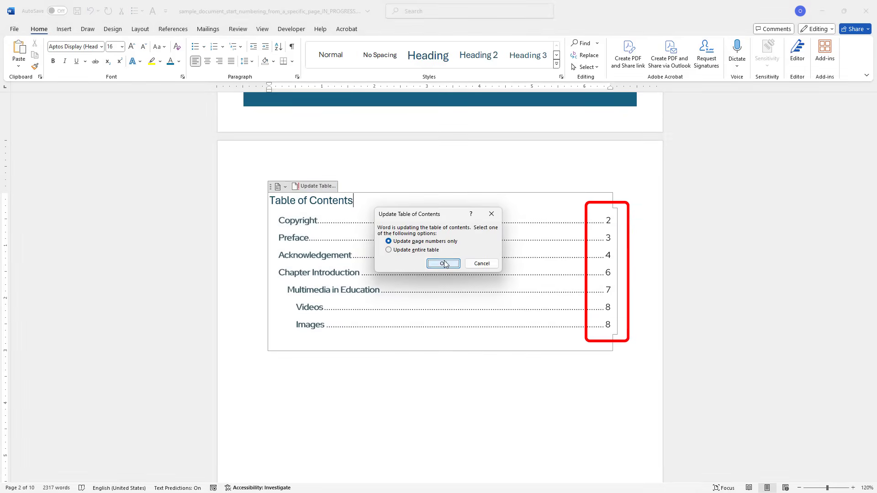
{"action": "left_click", "coordinate": [443, 264]}
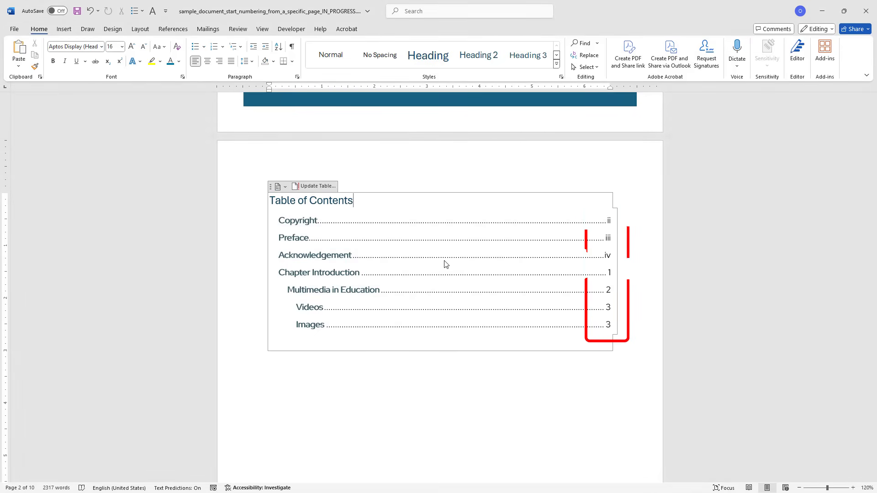
Scroll through the document confirming ii–iv footers, an unnumbered blank page, and chapter pages 1 and 2
{"action": "scroll", "coordinate": [445, 265], "scroll_direction": "down", "scroll_amount": 10}
{"action": "scroll", "coordinate": [445, 263], "scroll_direction": "down", "scroll_amount": 5}
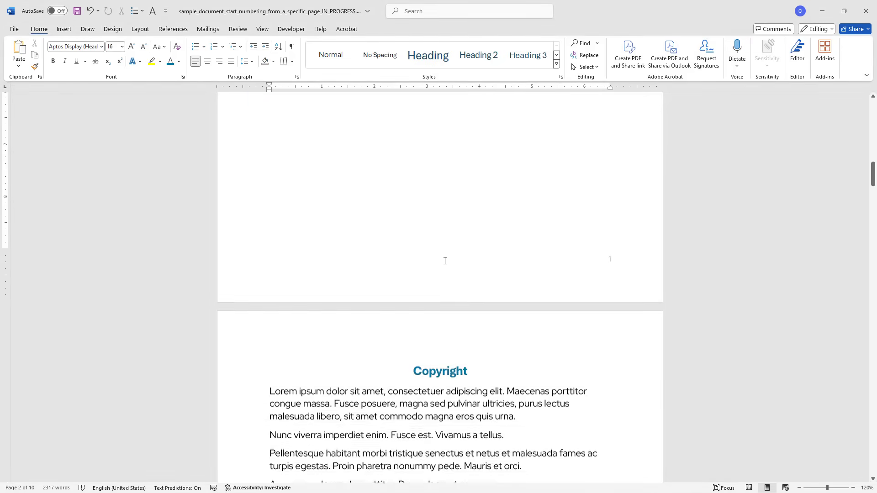
{"action": "scroll", "coordinate": [445, 262], "scroll_direction": "down", "scroll_amount": 5}
{"action": "scroll", "coordinate": [445, 260], "scroll_direction": "down", "scroll_amount": 5}
{"action": "scroll", "coordinate": [445, 260], "scroll_direction": "down", "scroll_amount": 5}
{"action": "scroll", "coordinate": [445, 261], "scroll_direction": "down", "scroll_amount": 5}
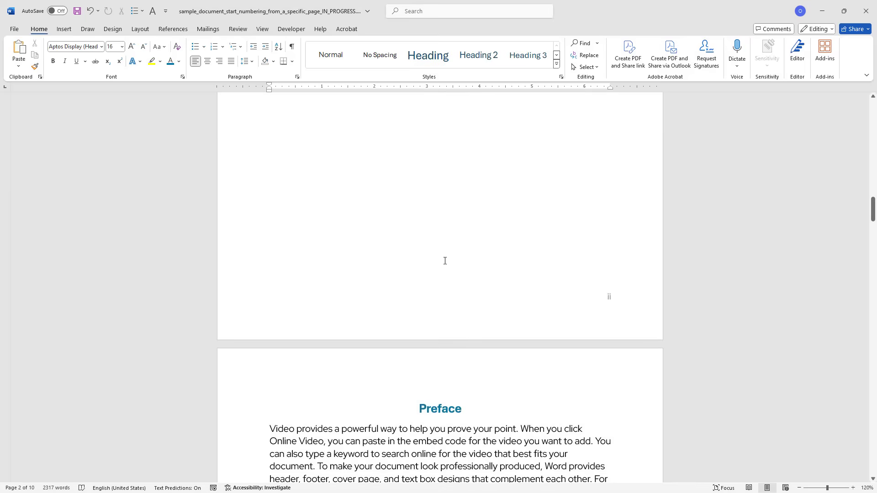
{"action": "scroll", "coordinate": [445, 261], "scroll_direction": "down", "scroll_amount": 5}
{"action": "scroll", "coordinate": [445, 261], "scroll_direction": "down", "scroll_amount": 10}
{"action": "scroll", "coordinate": [445, 261], "scroll_direction": "down", "scroll_amount": 5}
{"action": "scroll", "coordinate": [445, 261], "scroll_direction": "down", "scroll_amount": 5}
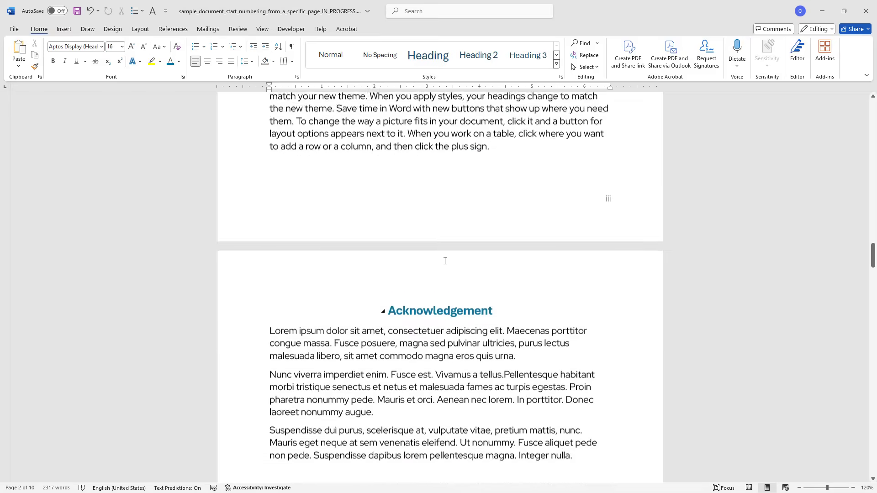
{"action": "scroll", "coordinate": [445, 260], "scroll_direction": "down", "scroll_amount": 5}
{"action": "scroll", "coordinate": [445, 261], "scroll_direction": "down", "scroll_amount": 5}
{"action": "scroll", "coordinate": [445, 261], "scroll_direction": "down", "scroll_amount": 5}
{"action": "scroll", "coordinate": [445, 261], "scroll_direction": "down", "scroll_amount": 2}
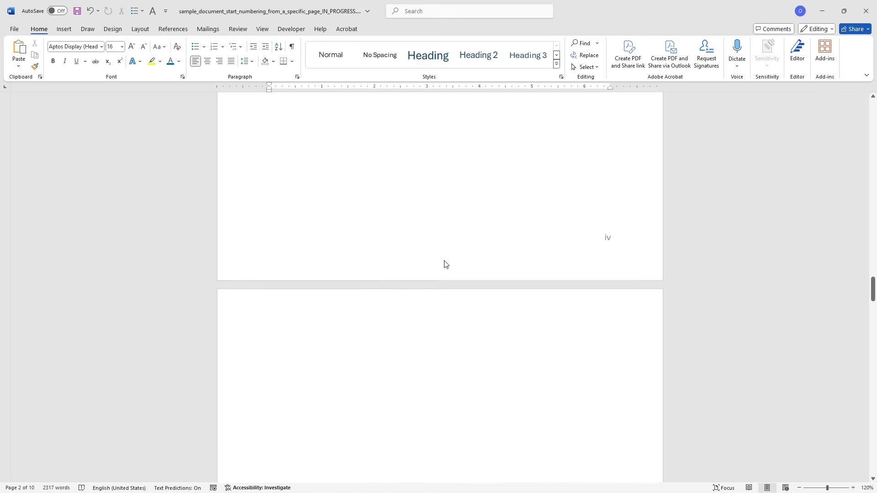
{"action": "scroll", "coordinate": [445, 261], "scroll_direction": "down", "scroll_amount": 5}
{"action": "scroll", "coordinate": [445, 261], "scroll_direction": "down", "scroll_amount": 5}
{"action": "scroll", "coordinate": [445, 261], "scroll_direction": "down", "scroll_amount": 5}
{"action": "scroll", "coordinate": [445, 261], "scroll_direction": "down", "scroll_amount": 4}
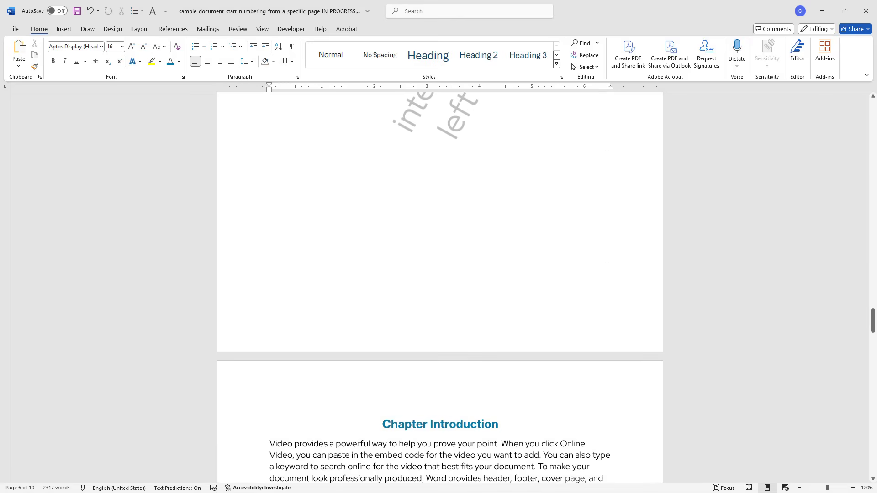
{"action": "scroll", "coordinate": [445, 261], "scroll_direction": "down", "scroll_amount": 4}
{"action": "scroll", "coordinate": [445, 260], "scroll_direction": "down", "scroll_amount": 5}
{"action": "scroll", "coordinate": [445, 260], "scroll_direction": "down", "scroll_amount": 5}
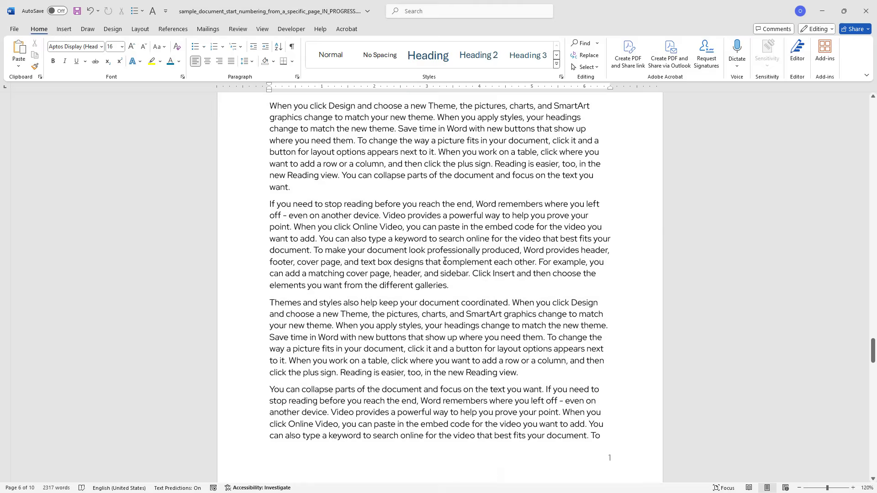
{"action": "scroll", "coordinate": [445, 261], "scroll_direction": "down", "scroll_amount": 4}
{"action": "scroll", "coordinate": [445, 261], "scroll_direction": "down", "scroll_amount": 5}
{"action": "scroll", "coordinate": [445, 261], "scroll_direction": "down", "scroll_amount": 4}
{"action": "scroll", "coordinate": [445, 261], "scroll_direction": "down", "scroll_amount": 4}
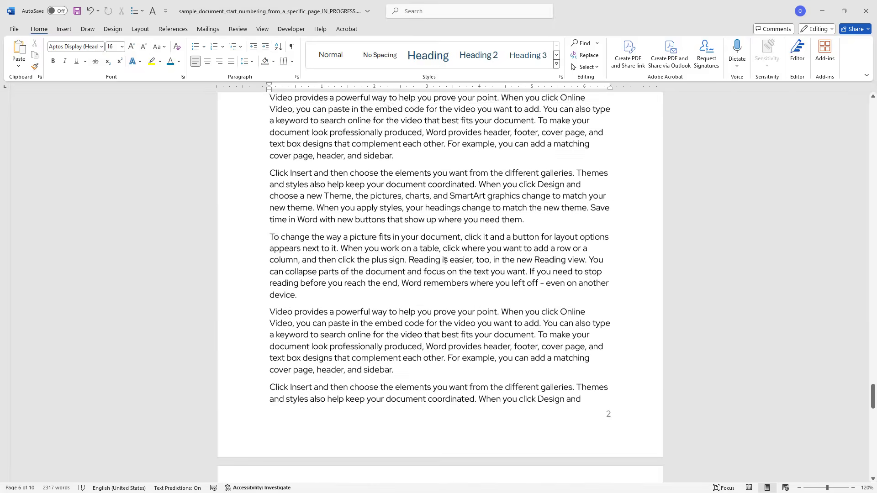
{"action": "scroll", "coordinate": [445, 261], "scroll_direction": "down", "scroll_amount": 4}
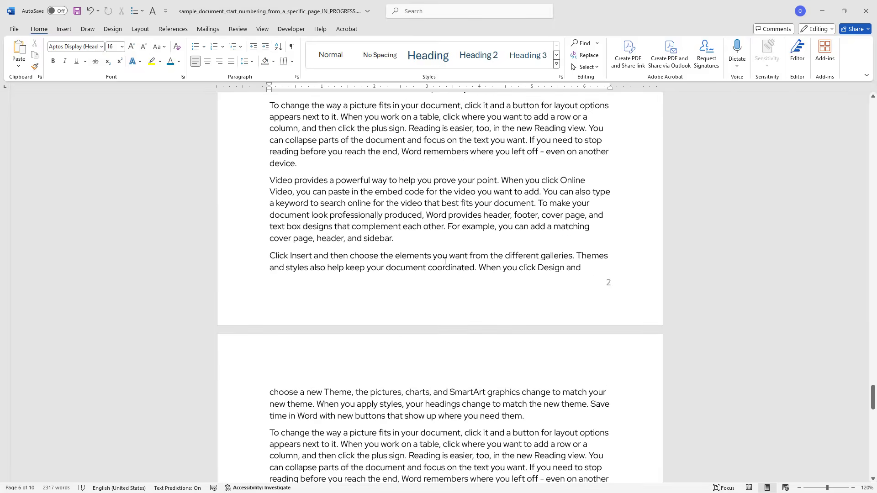